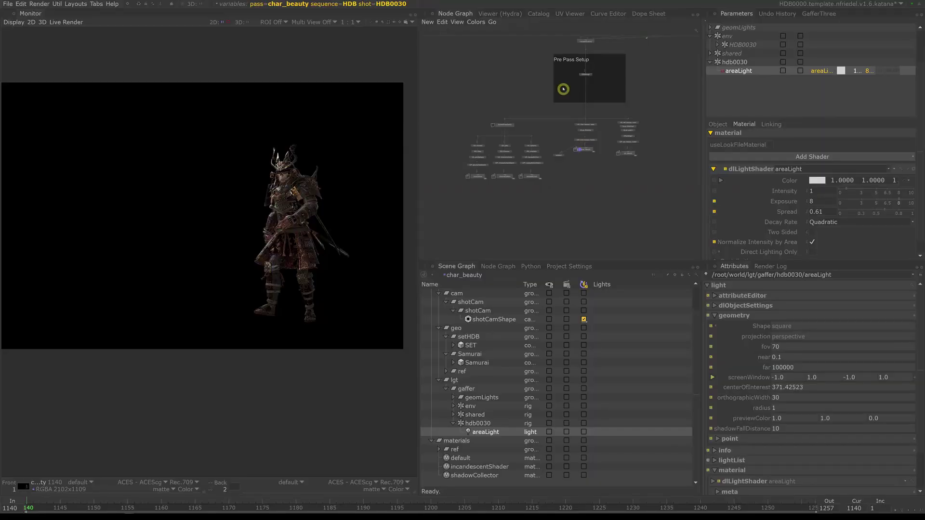
Pan the Node Graph to the Pre Pass Setup backdrop and load DlSettings into Parameters.
scroll(563, 89, up, 10)
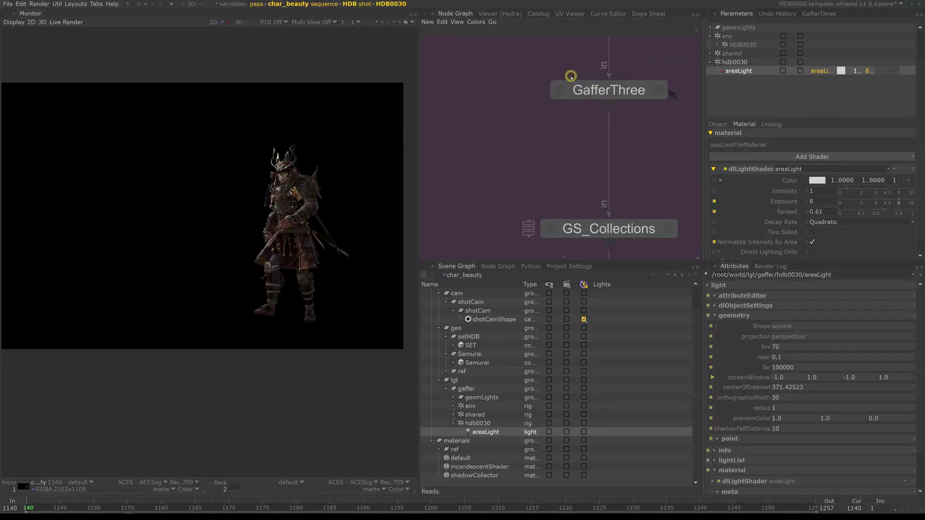
scroll(571, 76, down, 8)
mouse_move(589, 97)
middle_down()
mouse_move(572, 190)
mouse_move(550, 31)
middle_up()
scroll(572, 192, up, 1)
middle_drag(570, 220, 563, 103)
middle_drag(574, 241, 577, 142)
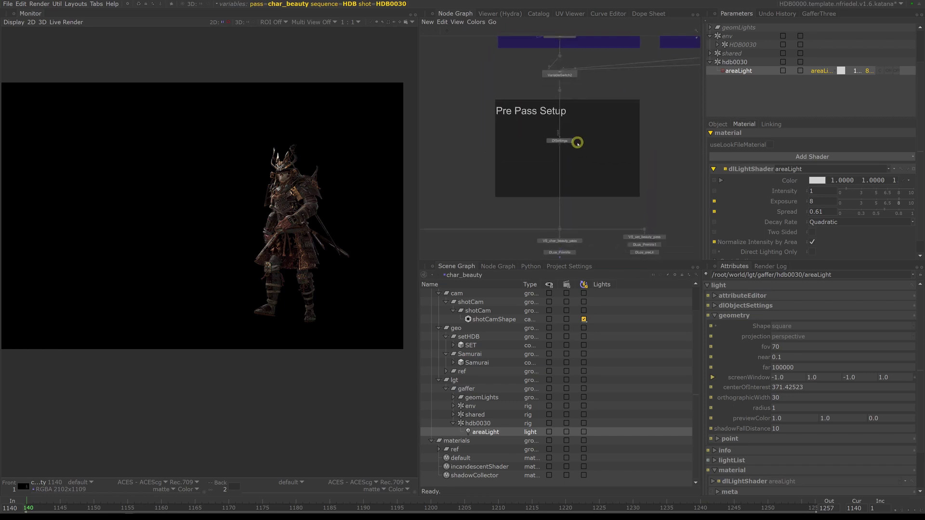
scroll(578, 143, up, 6)
click(555, 134)
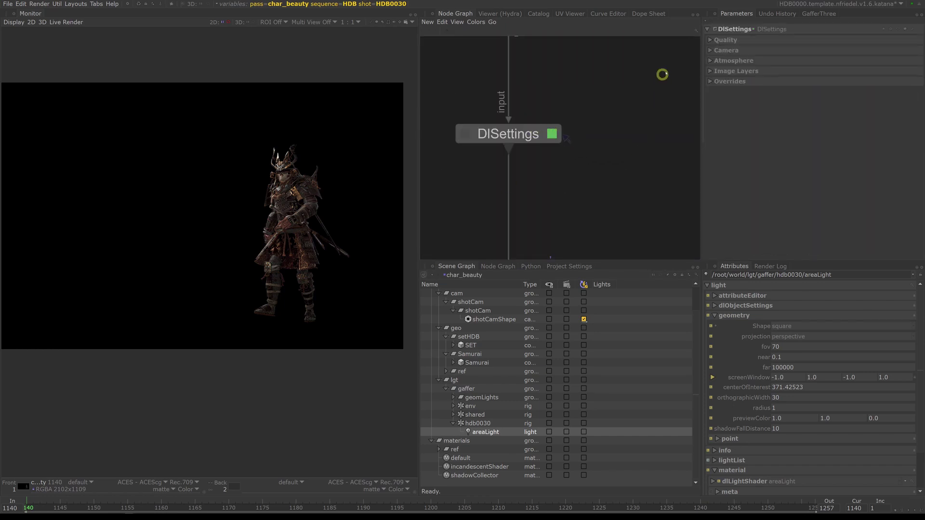
Expand Camera > Shutter in DlSettings and select the Shutter Angle value of 180.
click(723, 50)
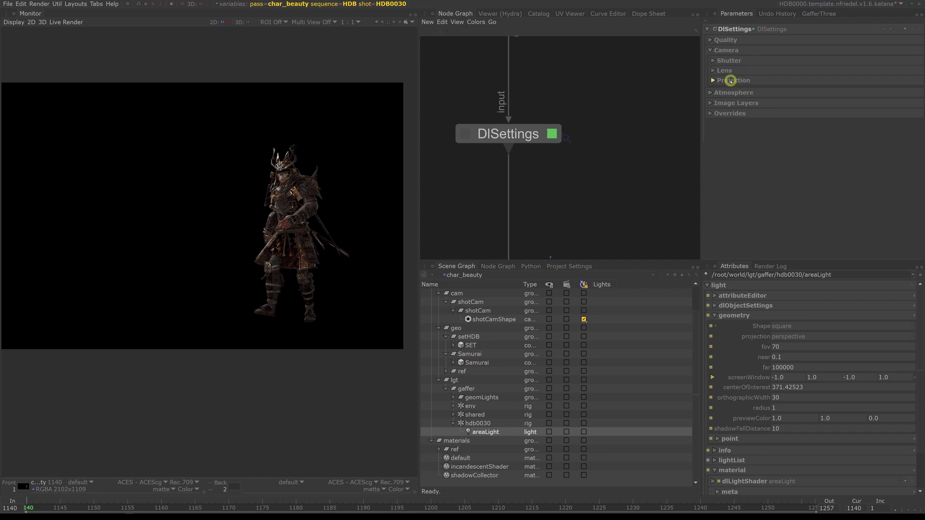
click(729, 61)
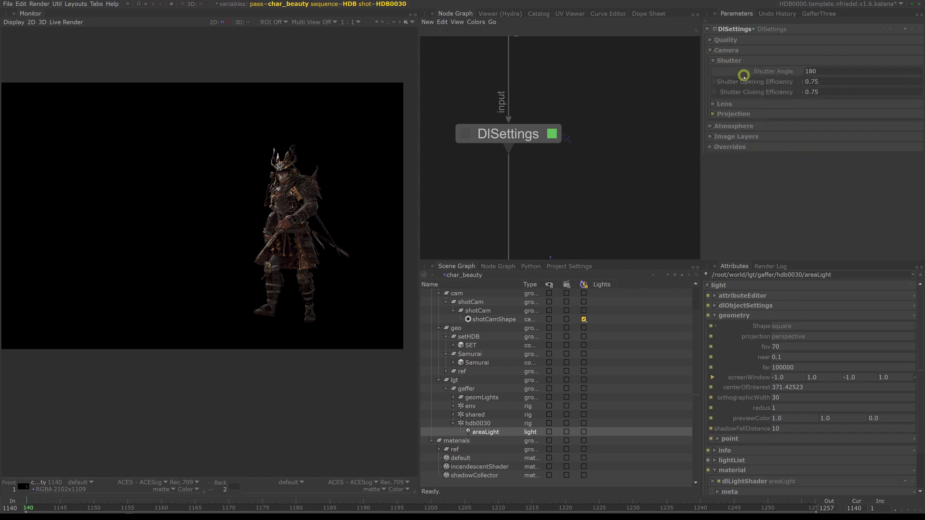
click(845, 69)
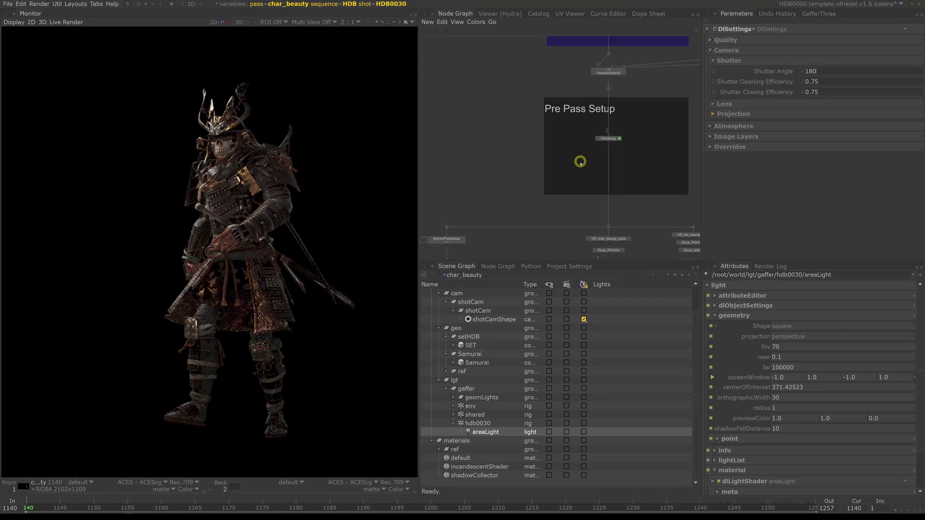
Pan to the Setup backdrop and load RenderSettings (dl renderer, 2102x1109, shutter -0.25/0.25) into Parameters.
middle_drag(609, 153, 597, 140)
scroll(599, 128, down, 3)
middle_drag(603, 44, 609, 197)
middle_drag(609, 112, 612, 155)
scroll(612, 118, up, 3)
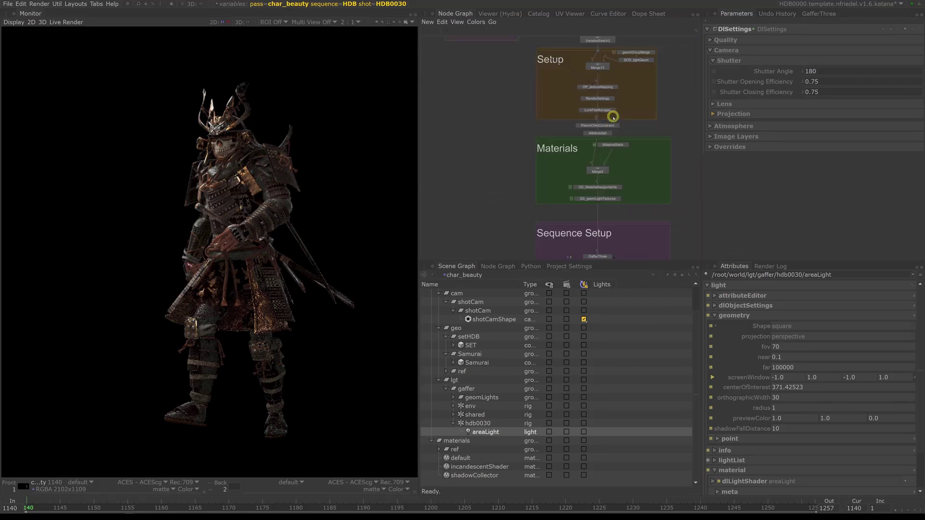
scroll(611, 99, up, 3)
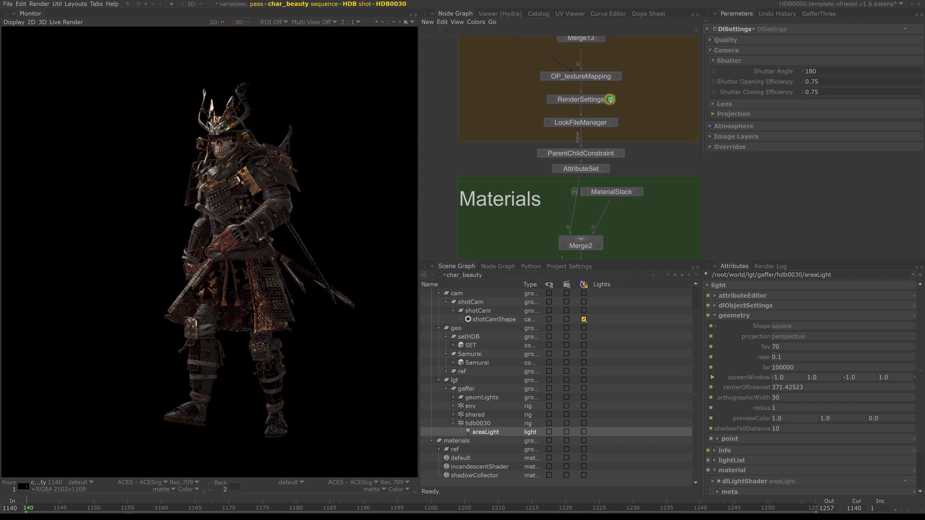
click(610, 100)
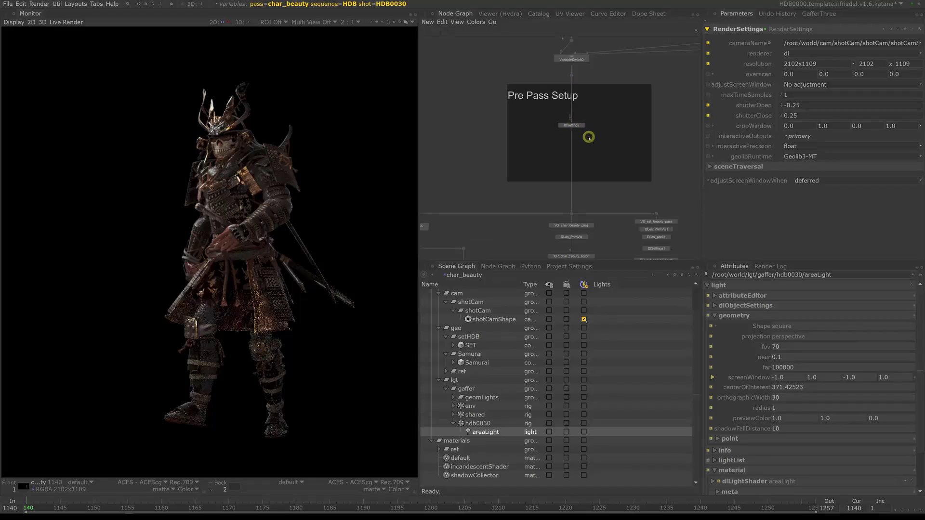
Reload DlSettings and expand Camera > Lens to show blades, F-stop, focal length and focal distance.
click(579, 126)
middle_drag(579, 124, 601, 149)
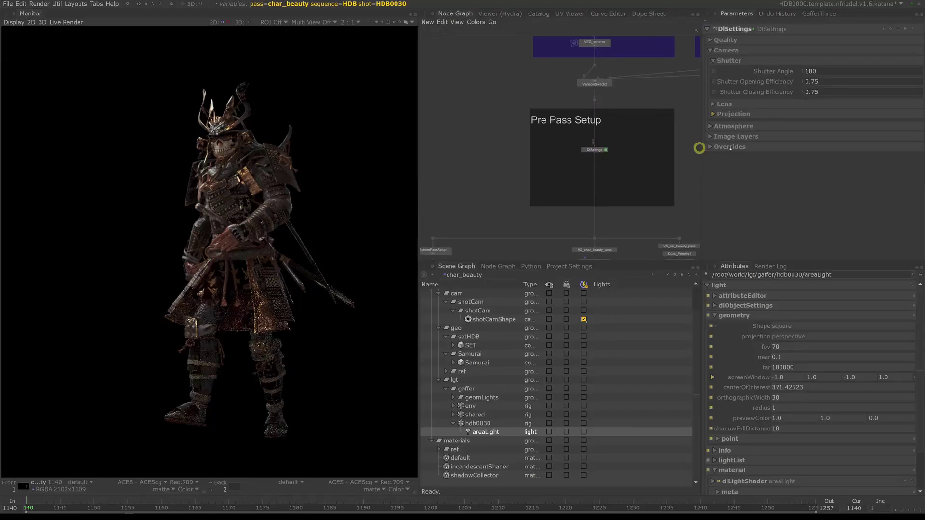
scroll(623, 128, up, 3)
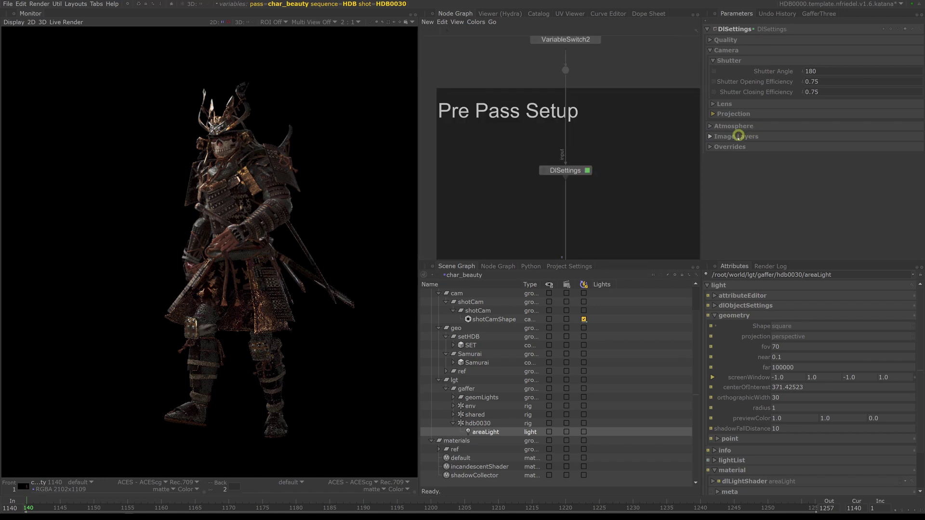
click(723, 113)
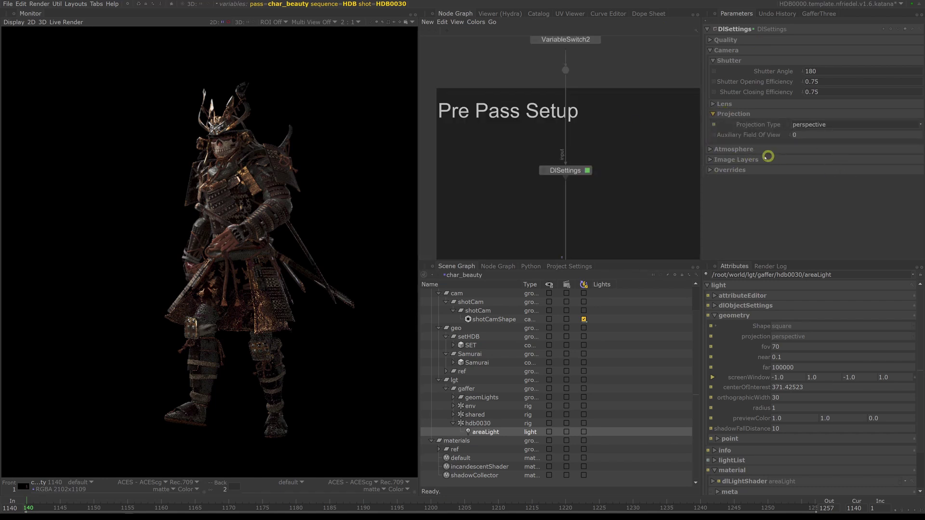
click(725, 112)
click(726, 104)
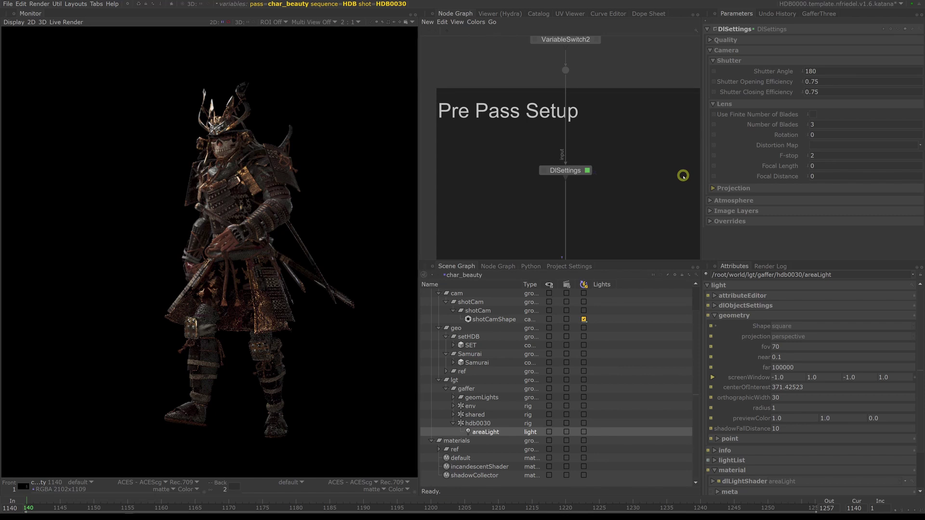
scroll(682, 176, down, 3)
scroll(681, 175, up, 3)
middle_drag(681, 175, 639, 112)
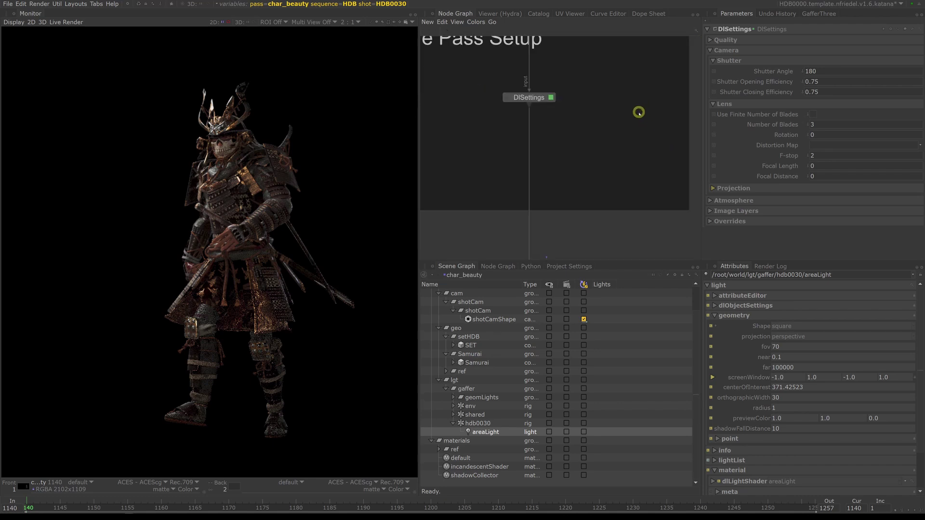
scroll(632, 132, down, 3)
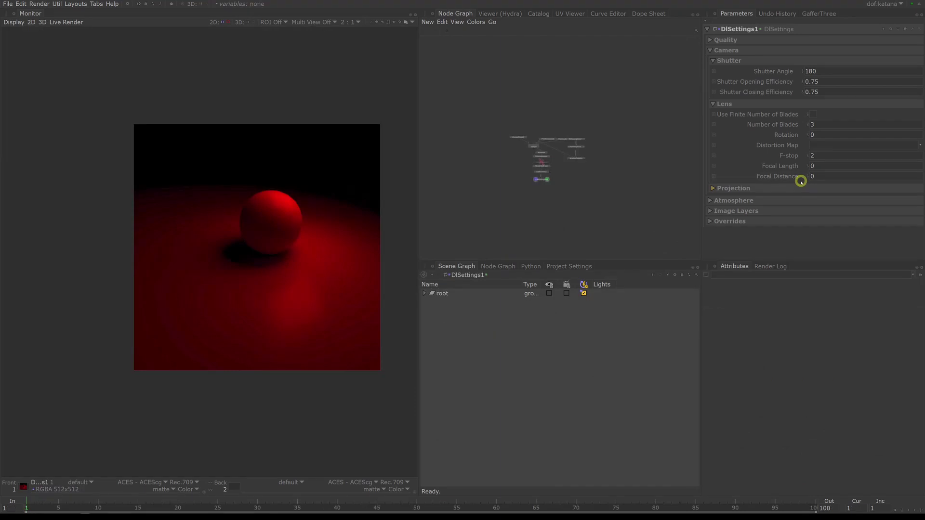
Move DlShadingNode1, DlShadingNode and shadowCollector together up and to the right.
scroll(522, 170, up, 5)
middle_drag(574, 195, 535, 203)
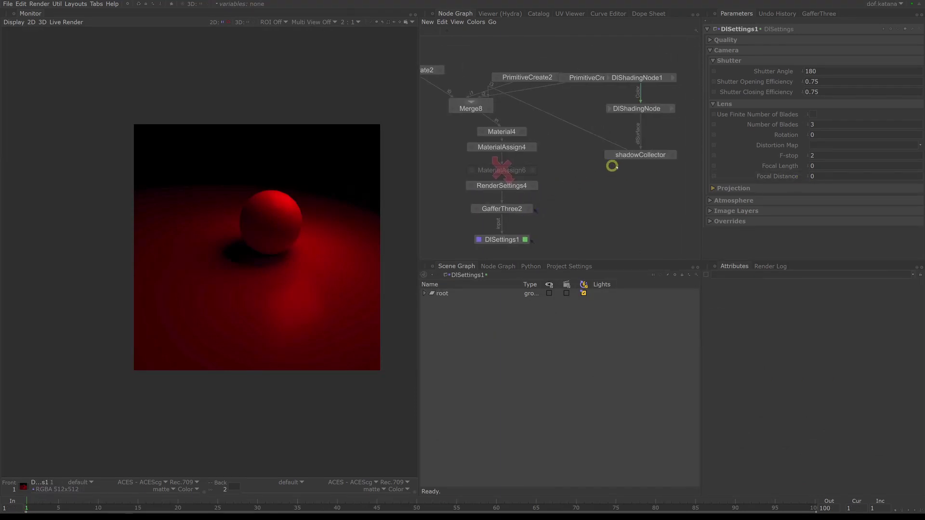
middle_drag(646, 157, 606, 198)
drag(646, 72, 604, 229)
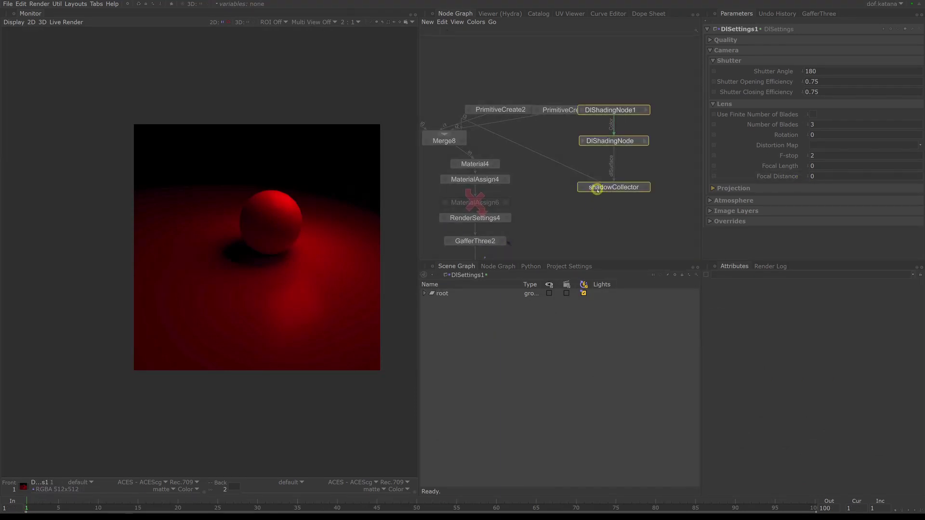
drag(616, 188, 667, 140)
Select DlSettings1, with Lens Focal Length 50, and reframe the red sphere render.
middle_drag(572, 192, 635, 151)
middle_drag(582, 242, 599, 235)
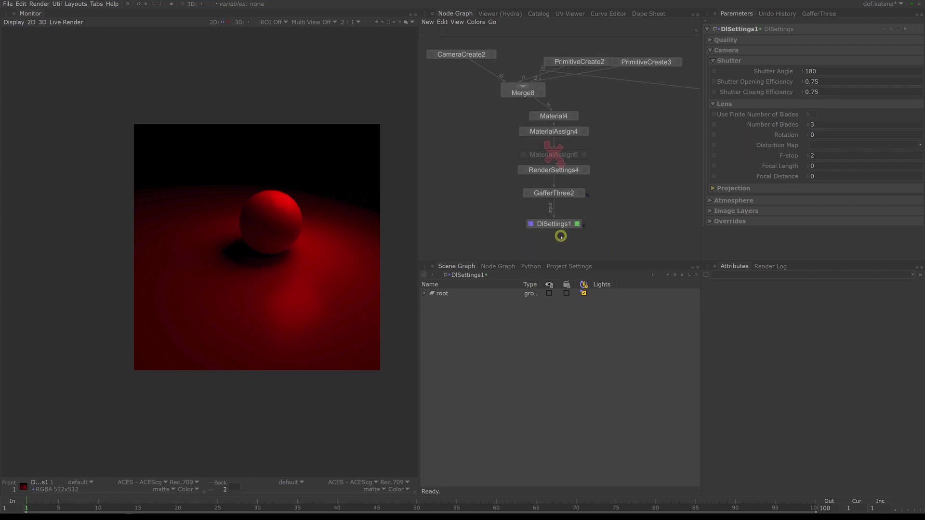
click(559, 226)
scroll(330, 270, down, 1)
scroll(332, 251, up, 1)
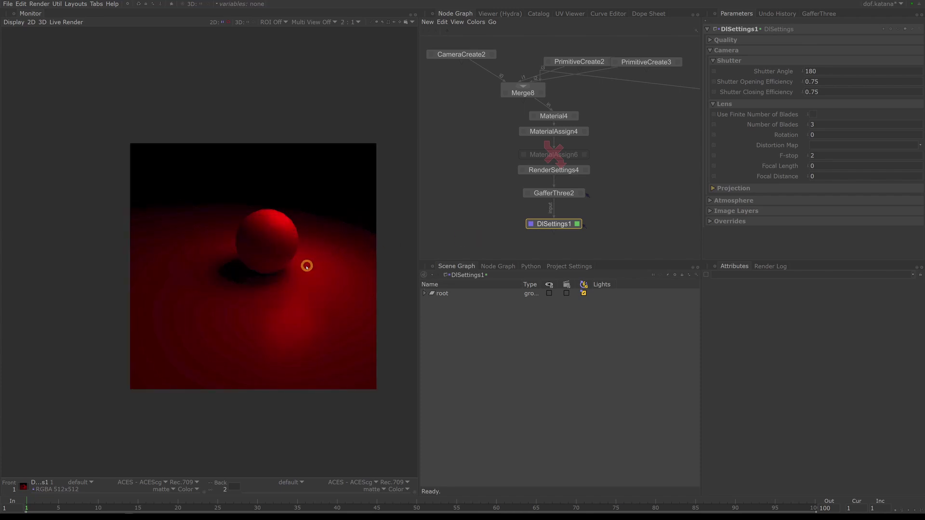
middle_drag(307, 266, 320, 244)
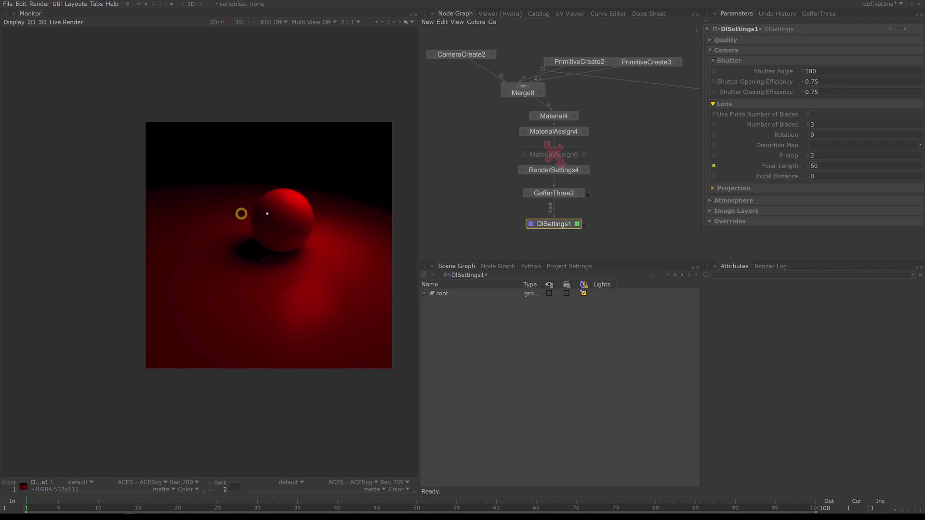
Set DlSettings1's Focal Distance to 2 and start a Preview Render from it.
click(829, 176)
text(2)
key(Return)
right_click(556, 225)
click(569, 238)
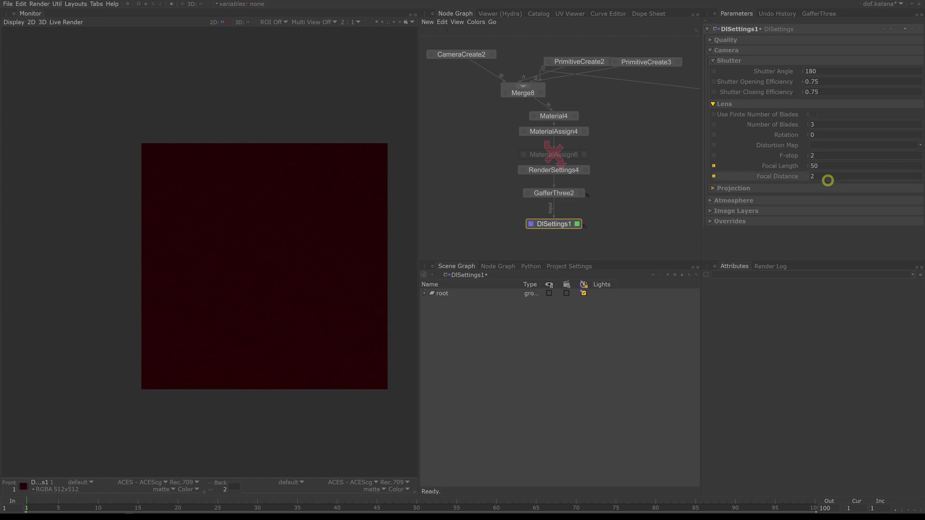
Toggle the Projection group open and closed, then reselect the Focal Distance field.
click(739, 189)
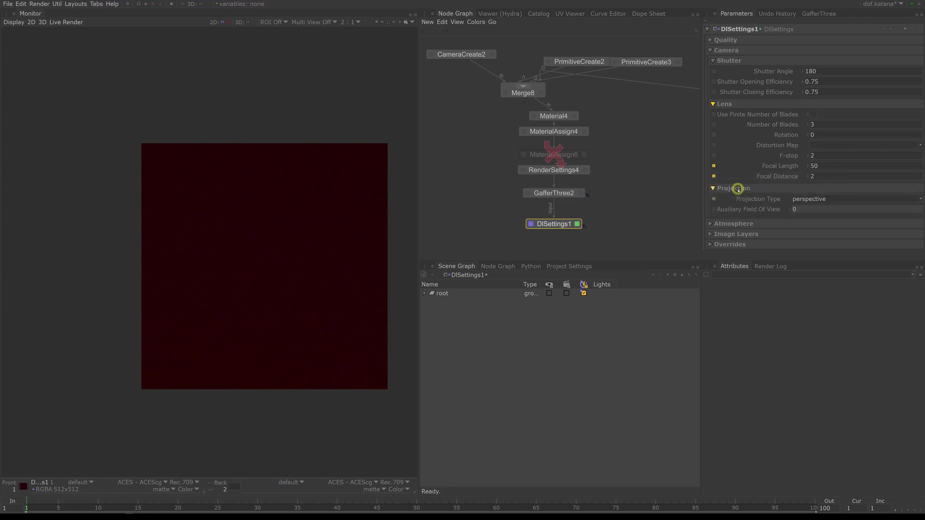
click(738, 189)
click(811, 176)
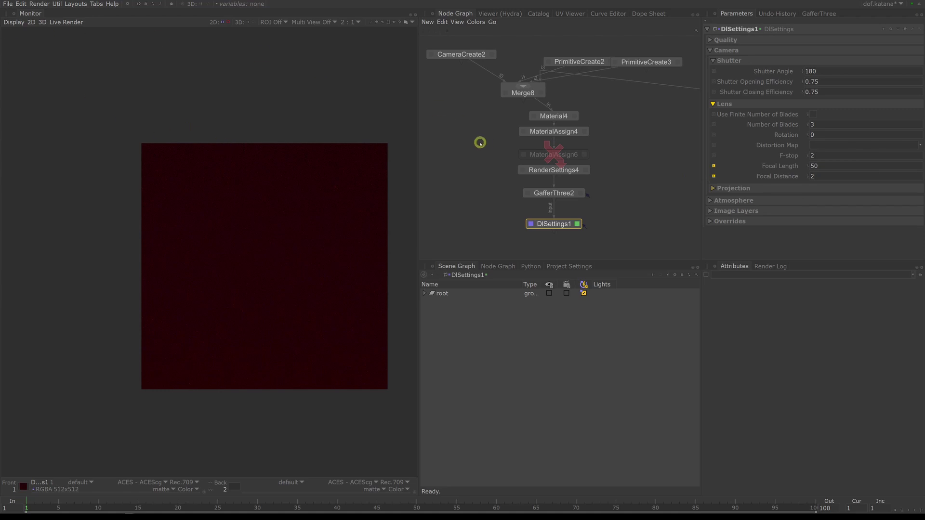
Show the Hydra viewer, expand root in Scene Graph, and re-render the F-stop 3, distance 12 lens.
click(499, 14)
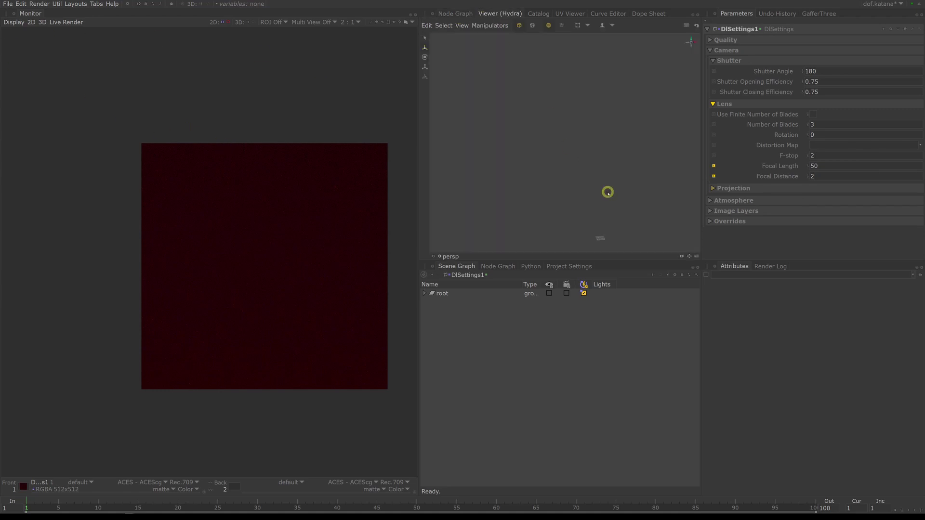
click(441, 294)
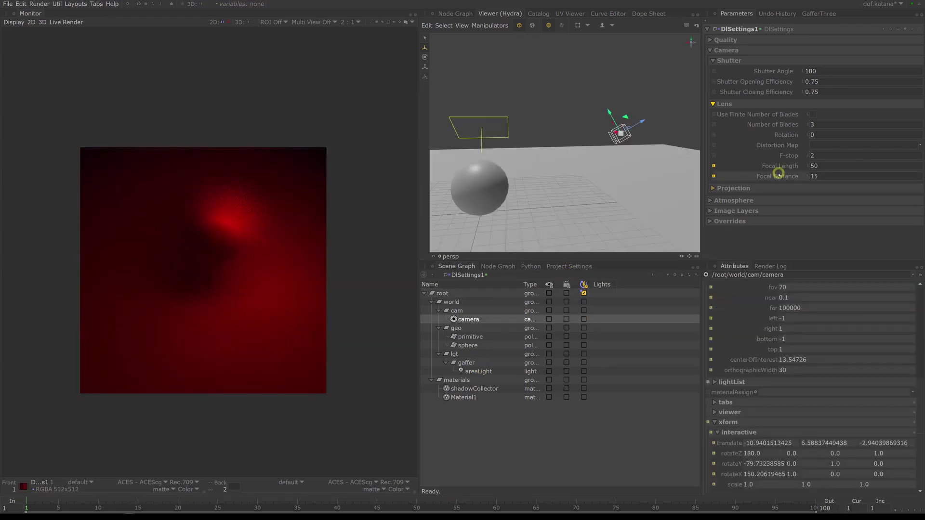
key(ctrl+backslash)
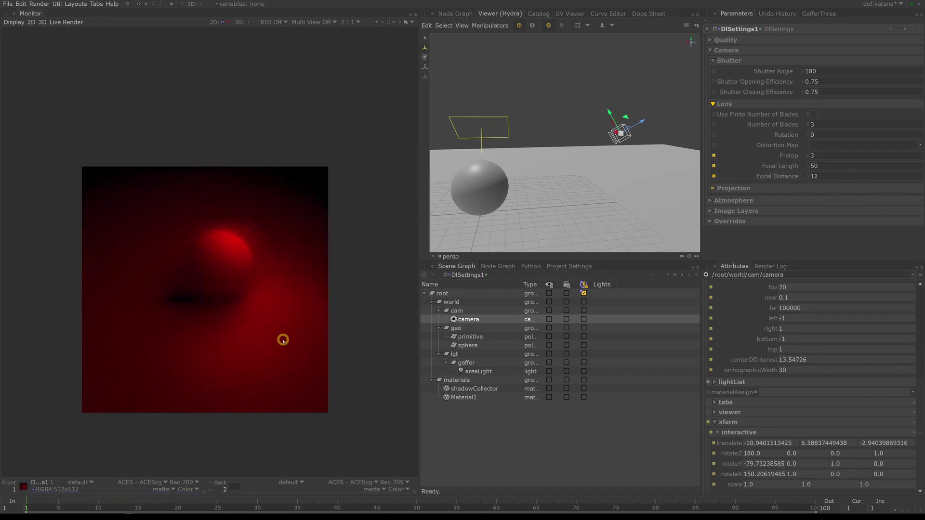
key(ctrl+backslash)
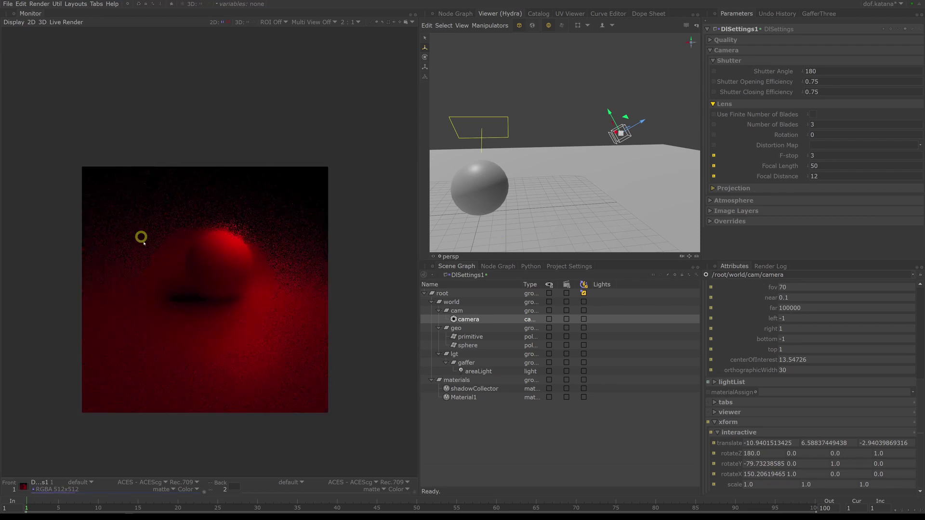
scroll(154, 240, up, 1)
scroll(265, 343, down, 1)
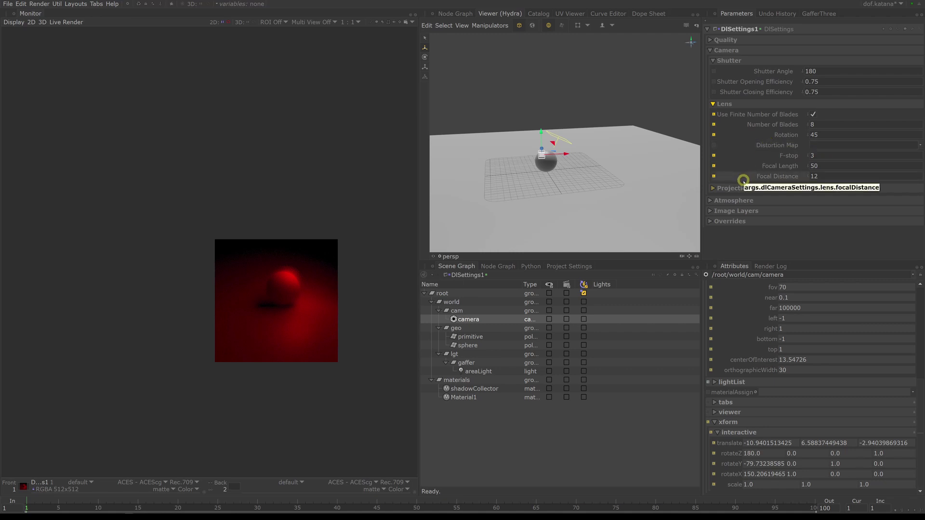
Expand the render's Atmosphere settings and check the available atmosphere choices.
click(733, 200)
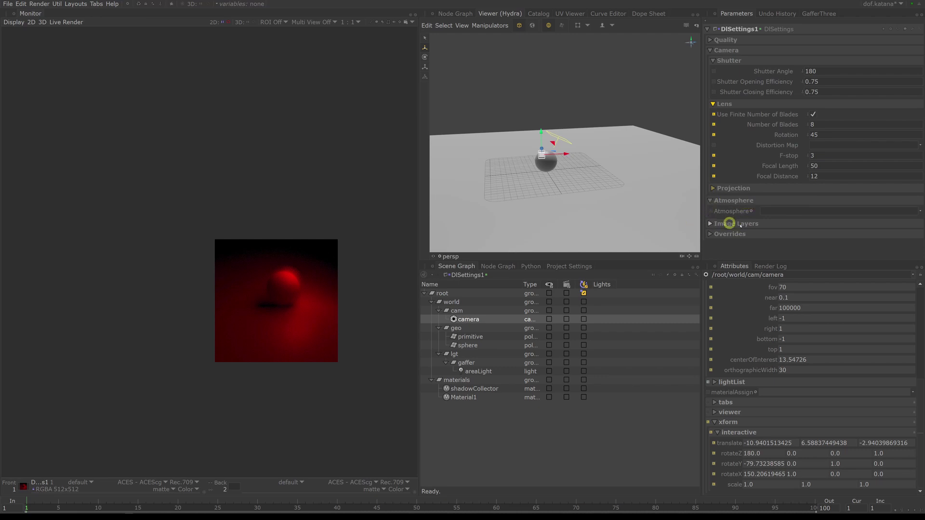
click(921, 211)
click(857, 223)
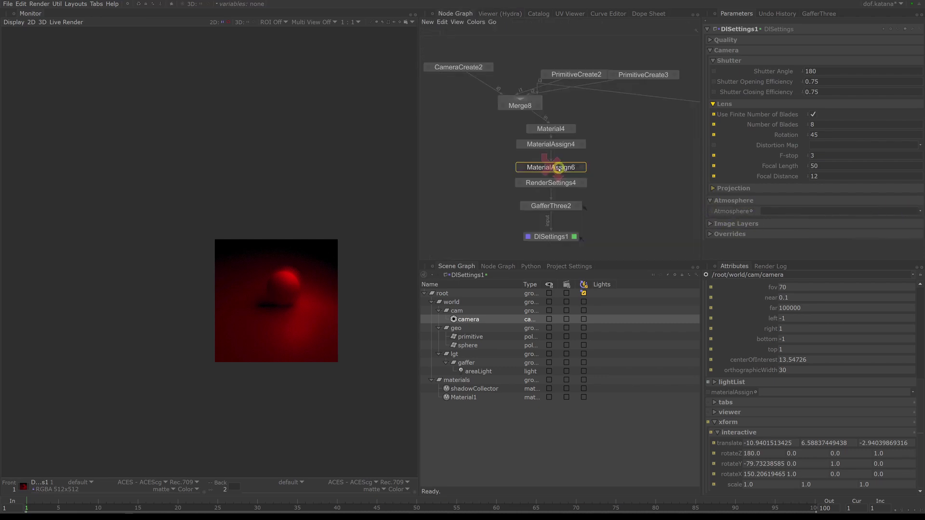
Create a Material node below MaterialAssign4 and add a dl Volume shader to it.
key(Tab)
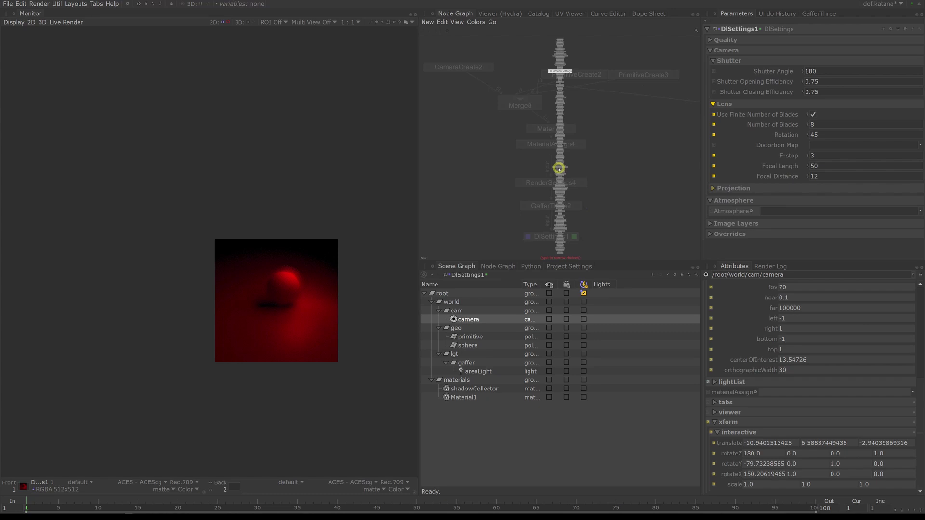
text(material)
key(Up)
key(Up)
key(Return)
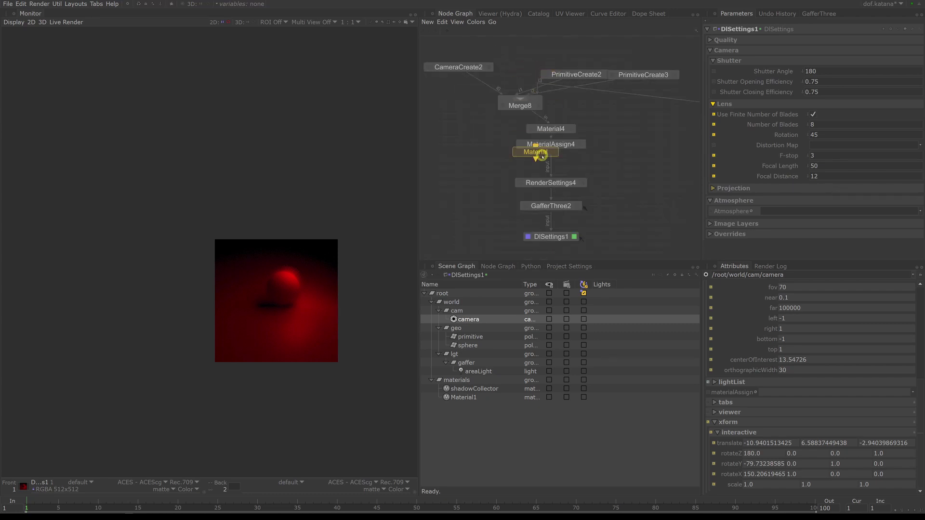
click(551, 167)
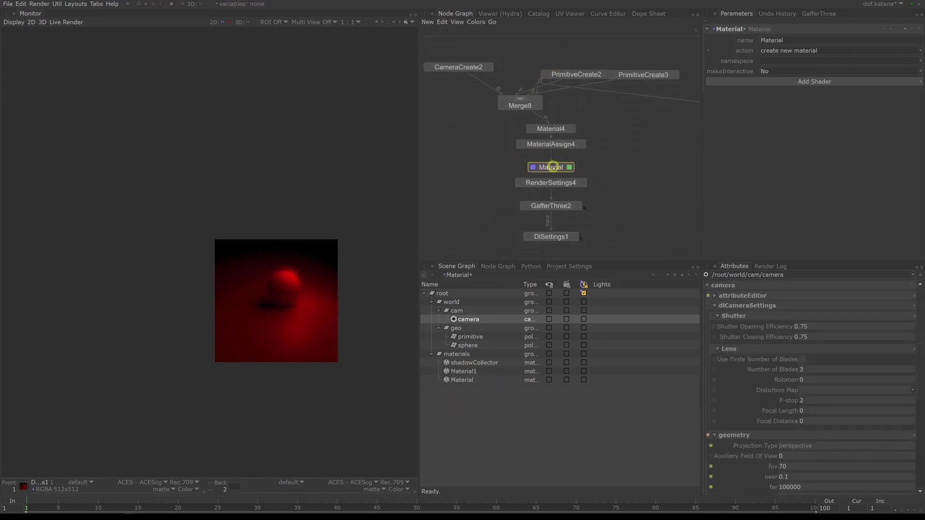
click(818, 82)
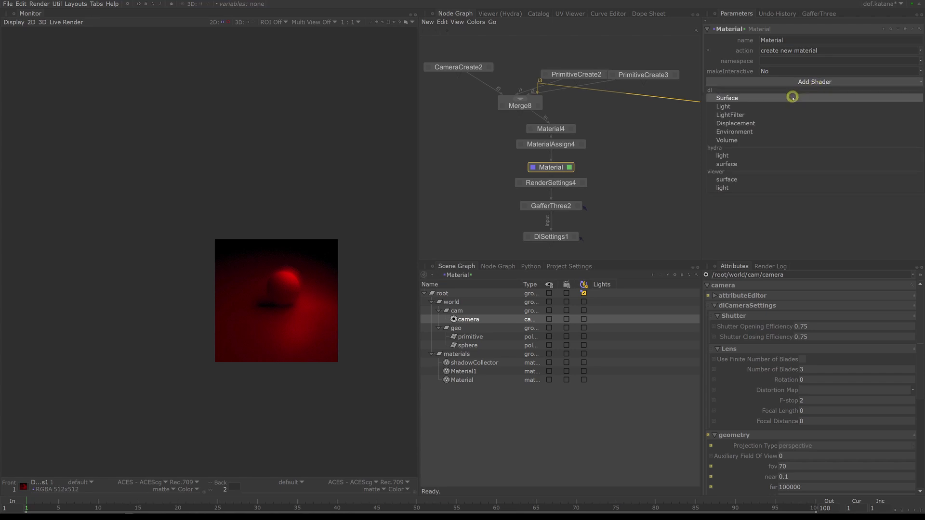
click(743, 140)
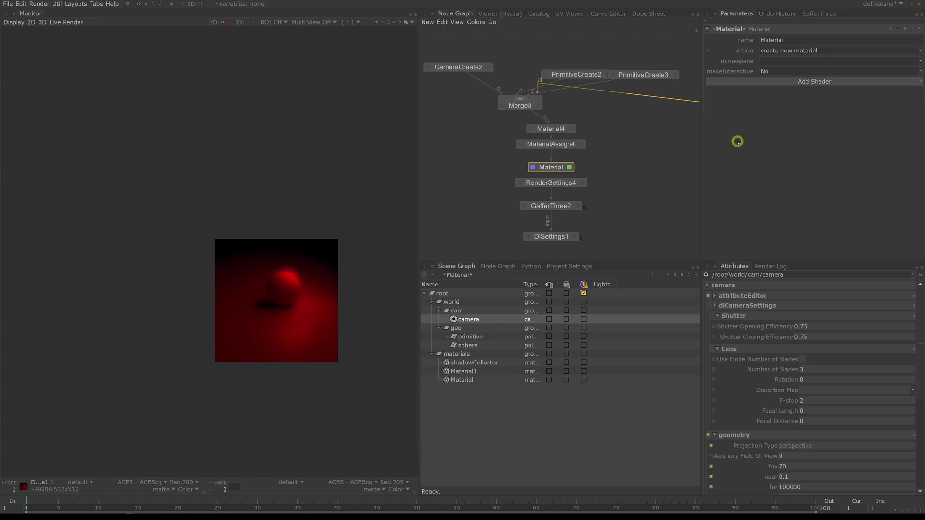
Set the material's volume shader to dlAtmosphere and expand its settings.
click(847, 94)
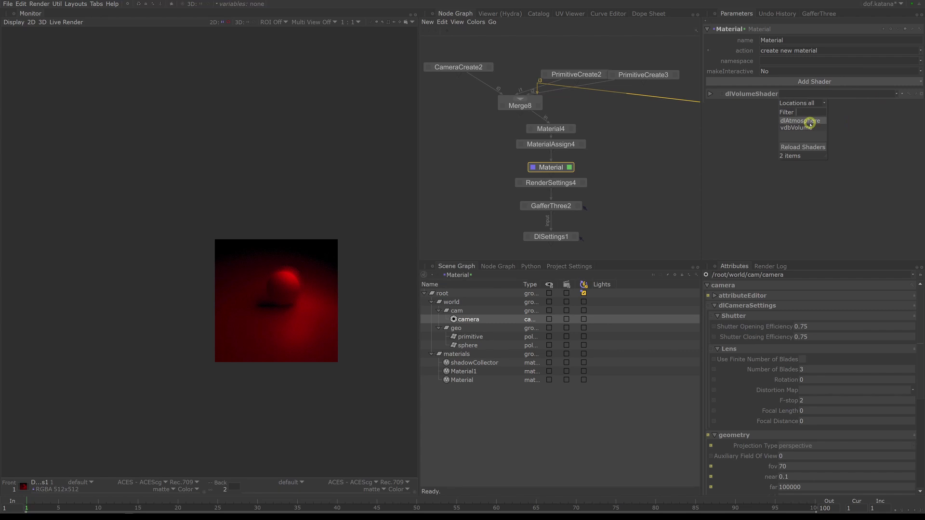
click(805, 121)
click(710, 94)
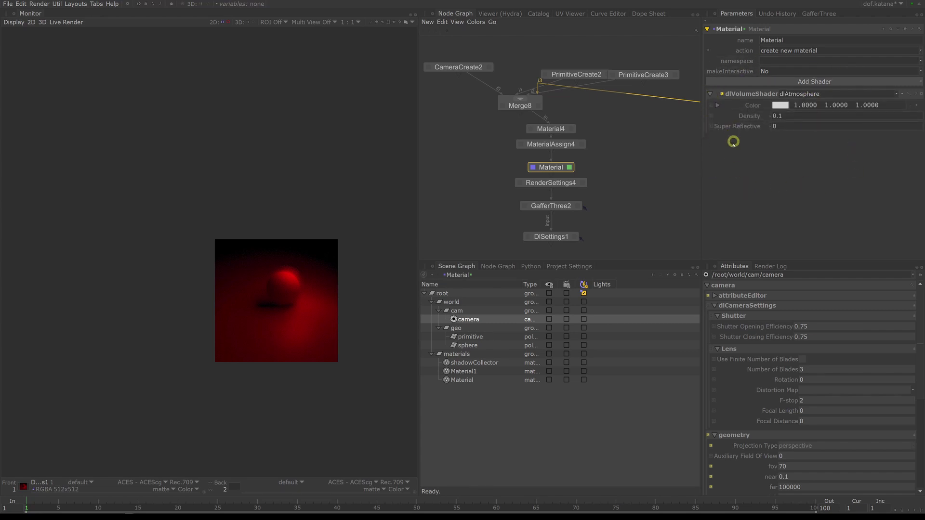
Rename the material to 'atmosphere', fixing the 'athmosphere' typo, then reselect DlSettings1.
double_click(789, 40)
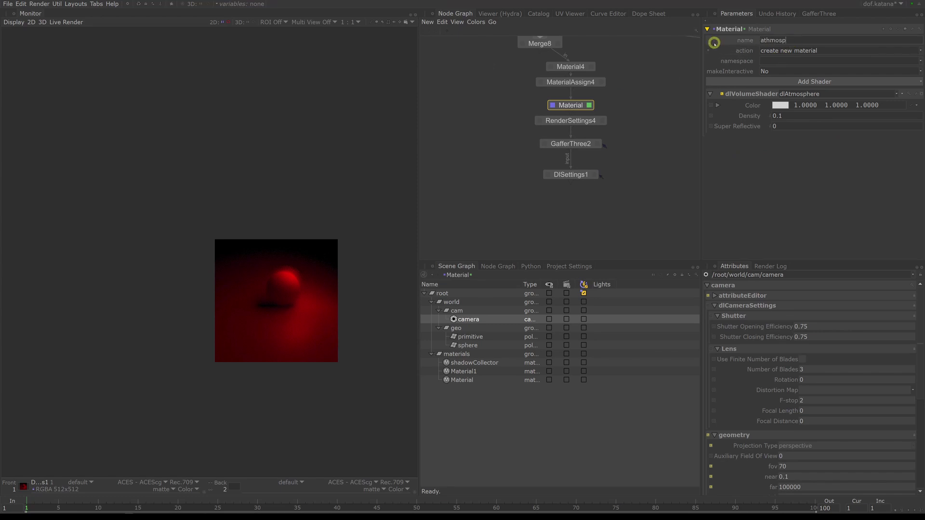
text(athmosphere)
key(Return)
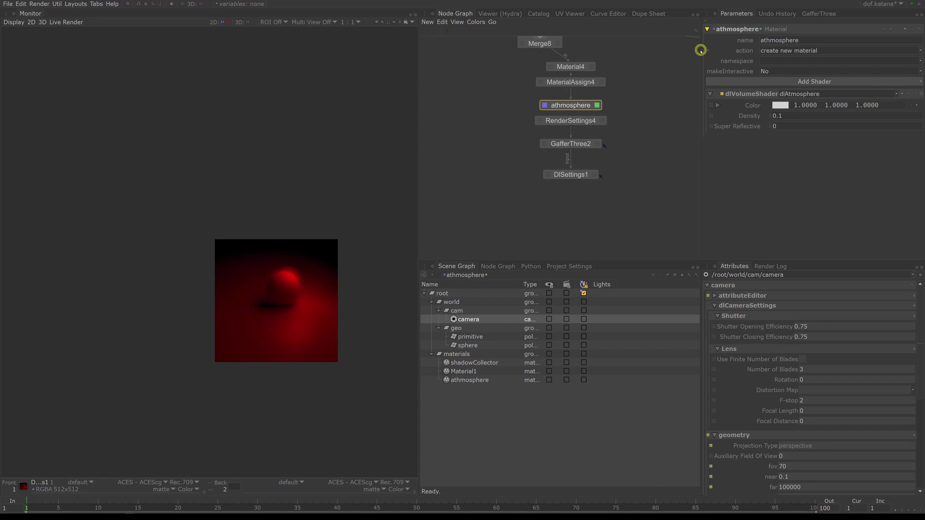
click(788, 40)
key(BackSpace)
key(Return)
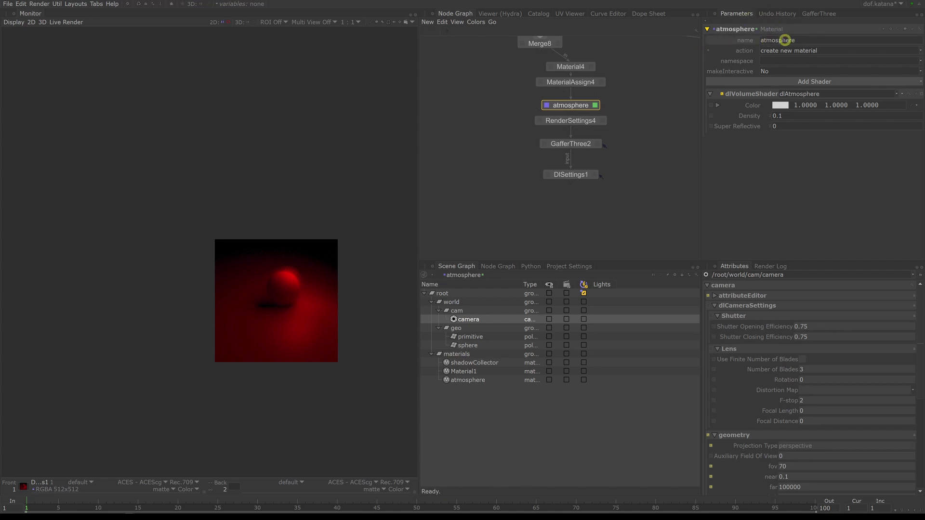
click(596, 174)
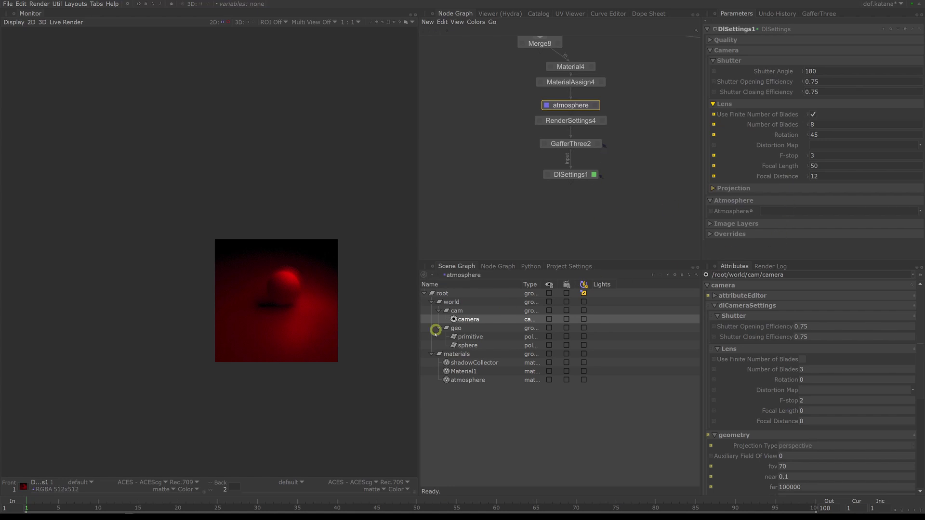
Assign /root/materials/atmosphere as DlSettings1's Atmosphere and preview-render the foggy scene.
click(463, 381)
drag(464, 381, 822, 211)
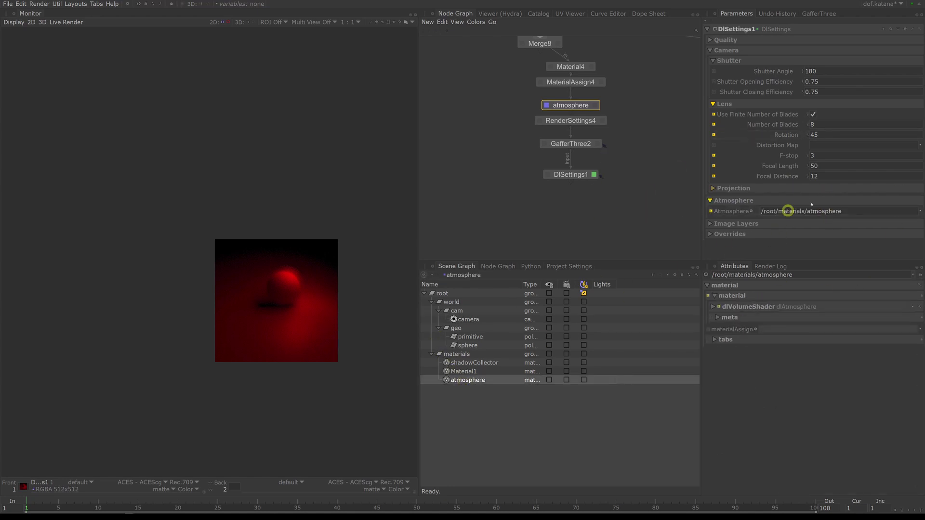
scroll(550, 184, up, 3)
right_click(583, 164)
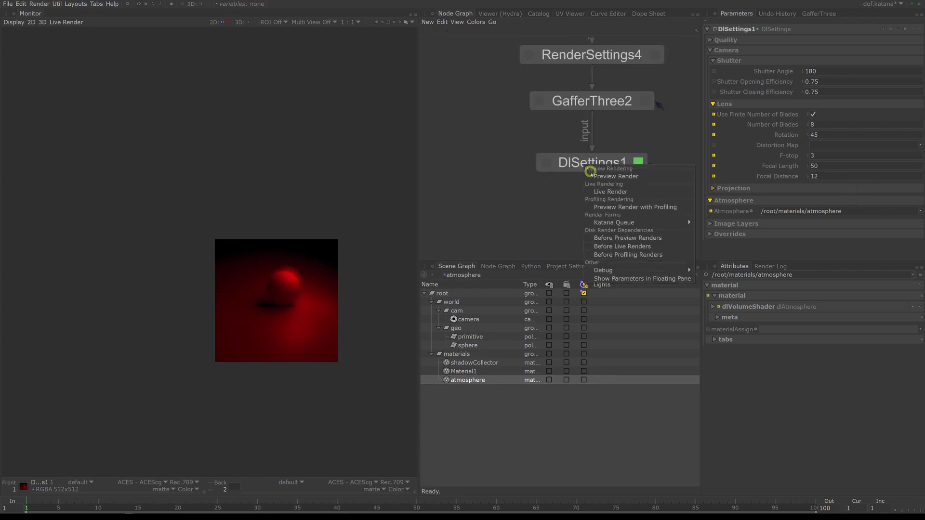
click(586, 174)
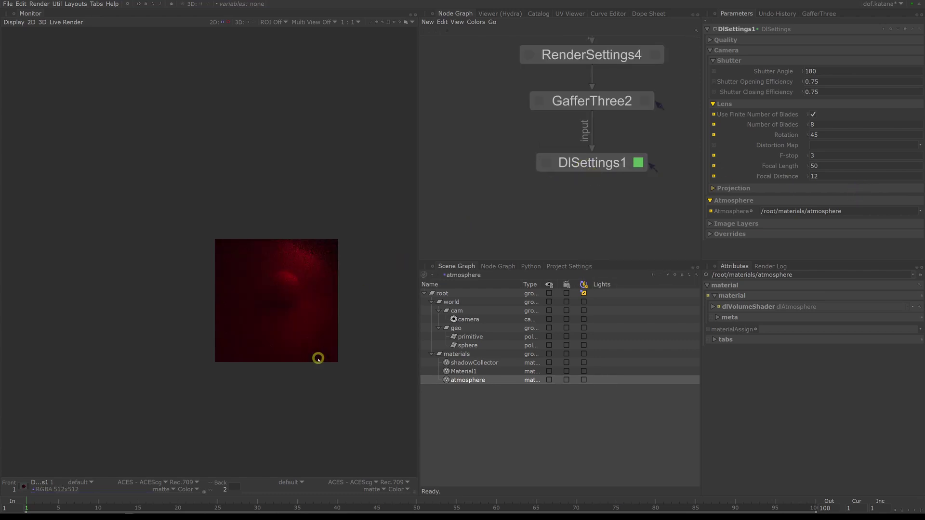
scroll(274, 285, up, 1)
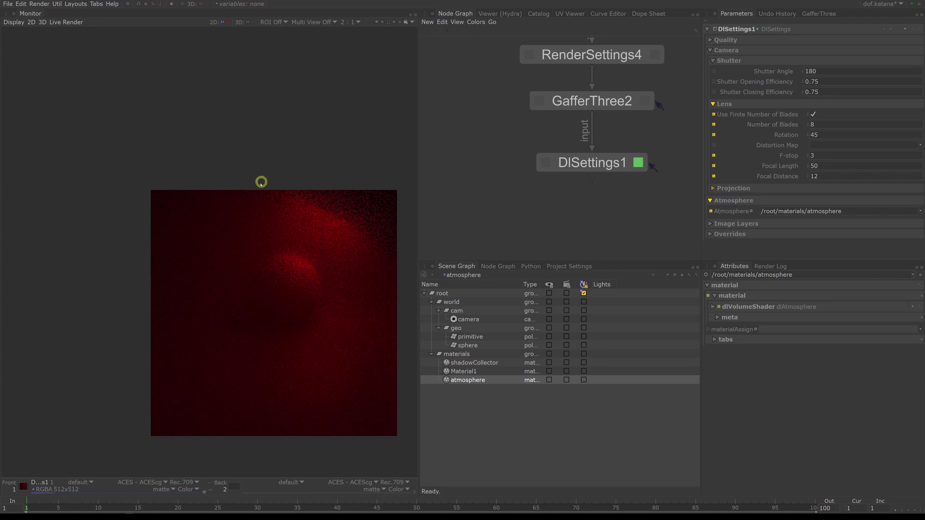
key(f)
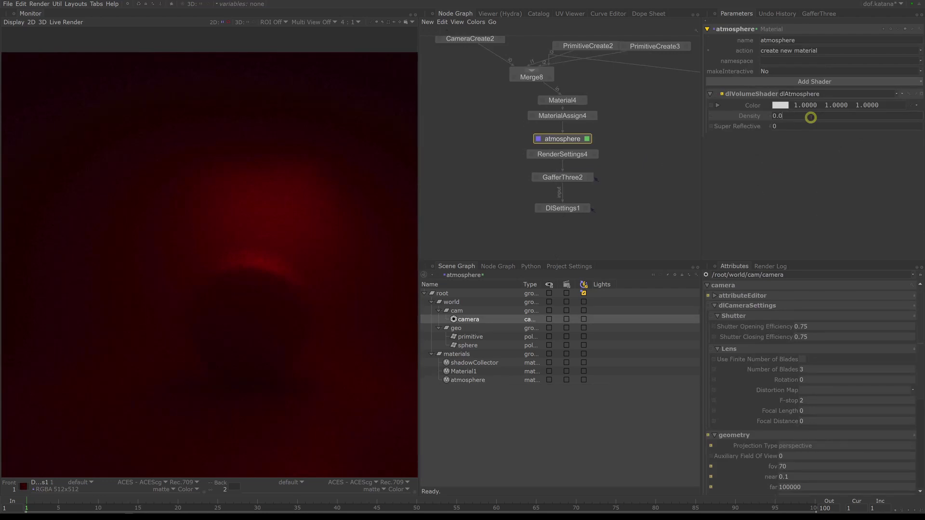
Re-render the preview with the thinner fog and reopen DlSettings1's parameters.
right_click(570, 206)
click(586, 211)
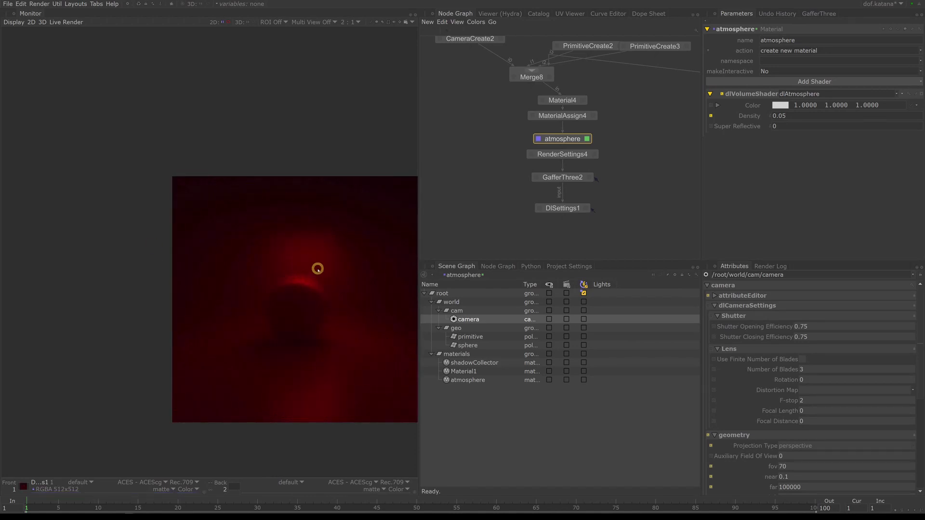
scroll(318, 268, up, 1)
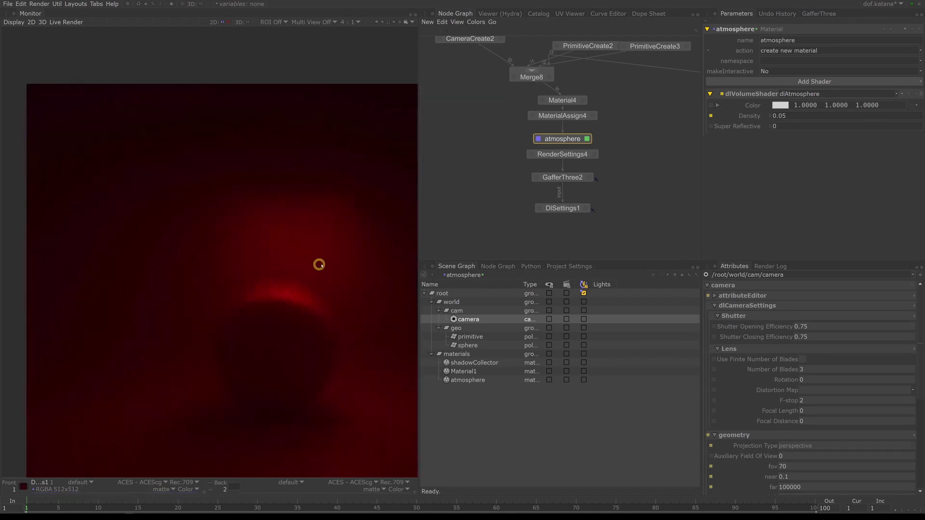
click(592, 153)
click(586, 208)
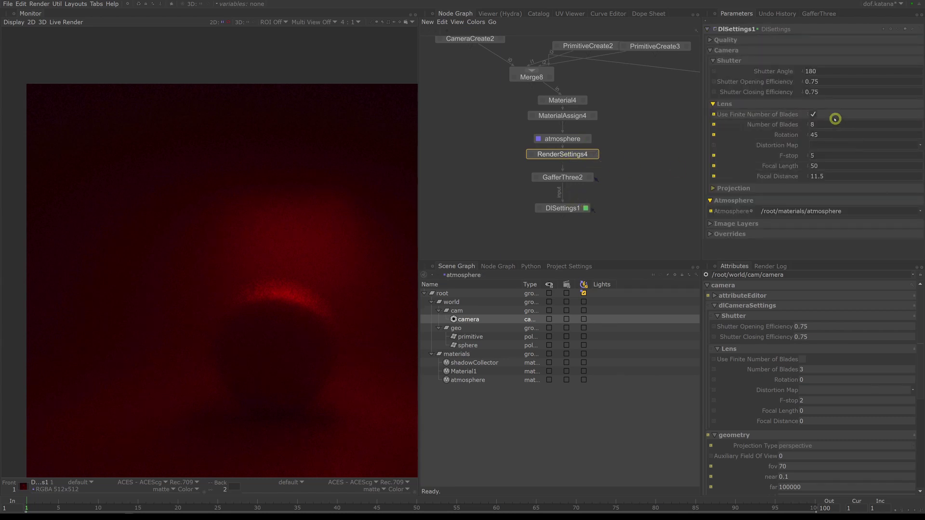
Turn off finite aperture blades, set focal length and distance to 0, and preview-render.
click(814, 116)
click(762, 175)
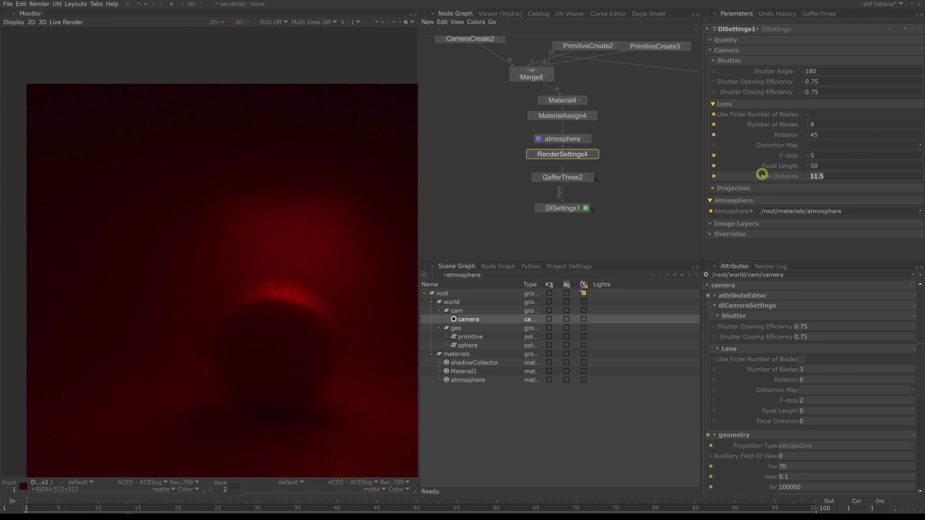
click(778, 167)
text(0)
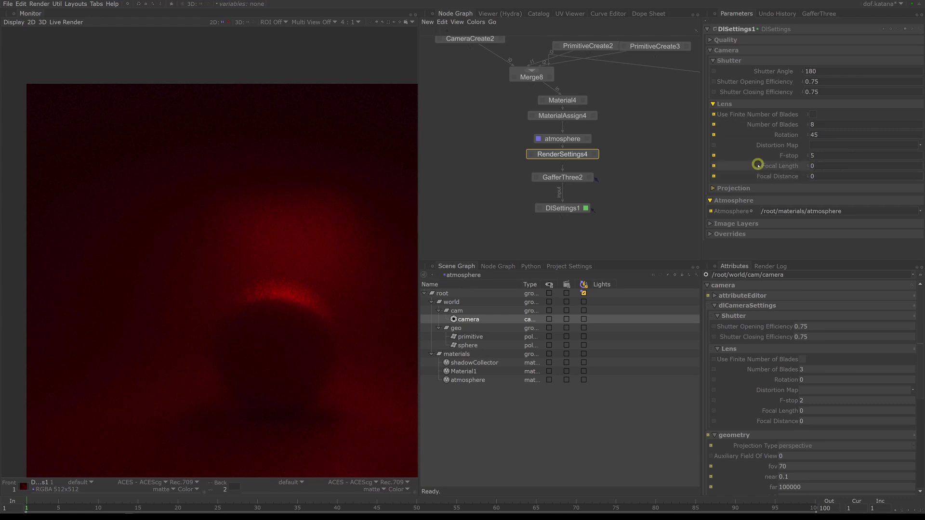
right_click(566, 208)
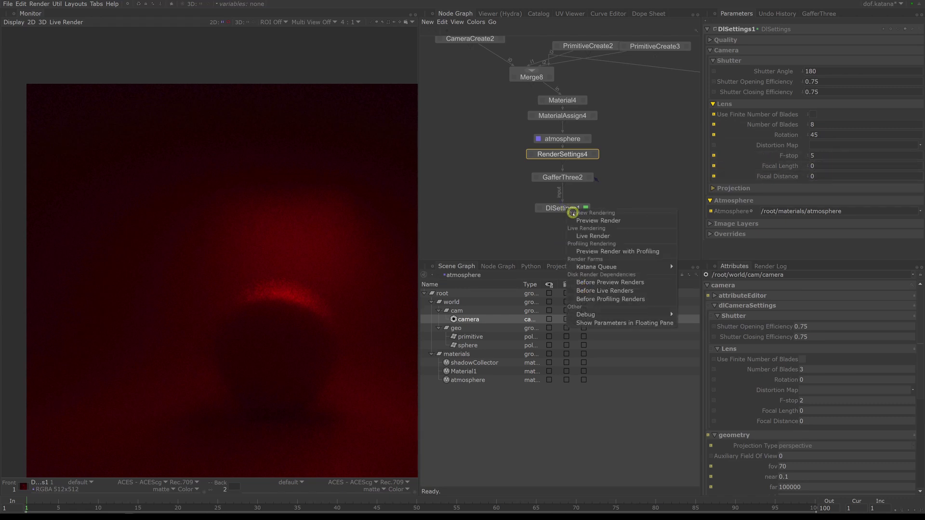
click(578, 215)
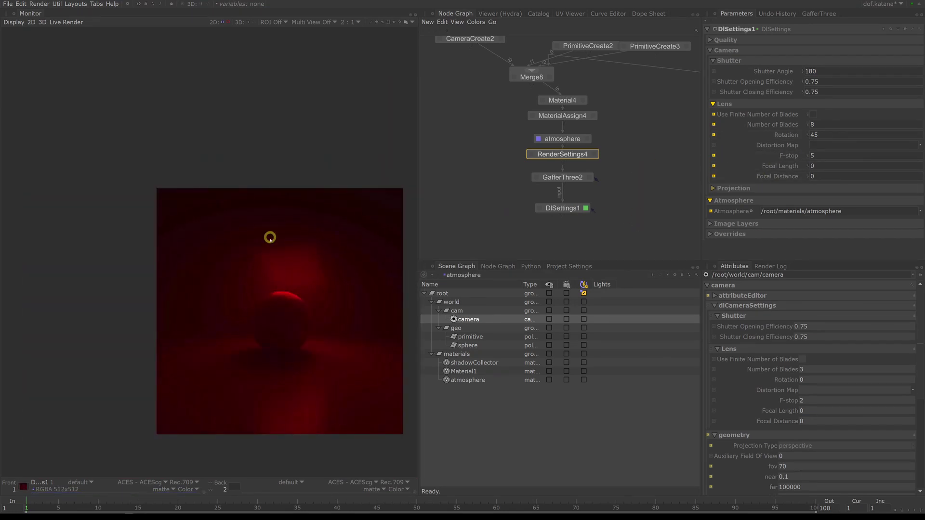
Select areaLight in GafferThree2 and review its Material shader settings.
click(589, 178)
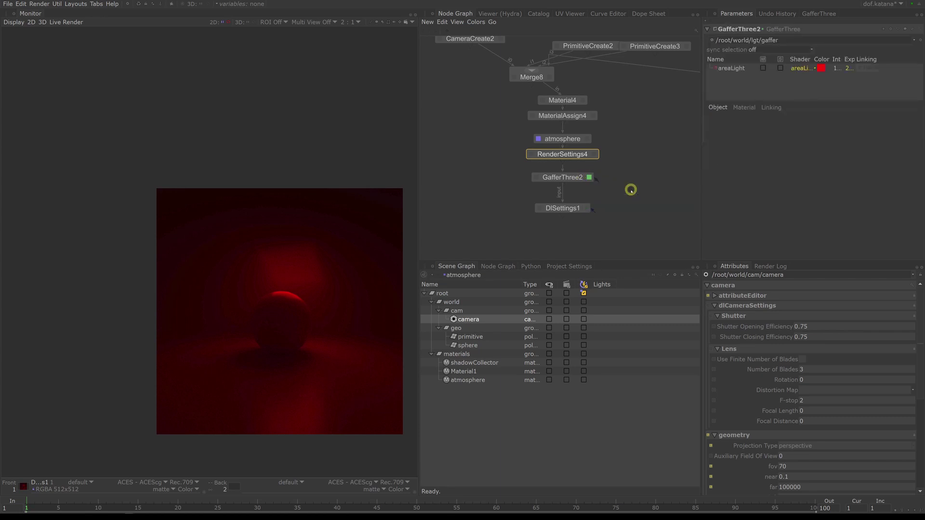
click(836, 68)
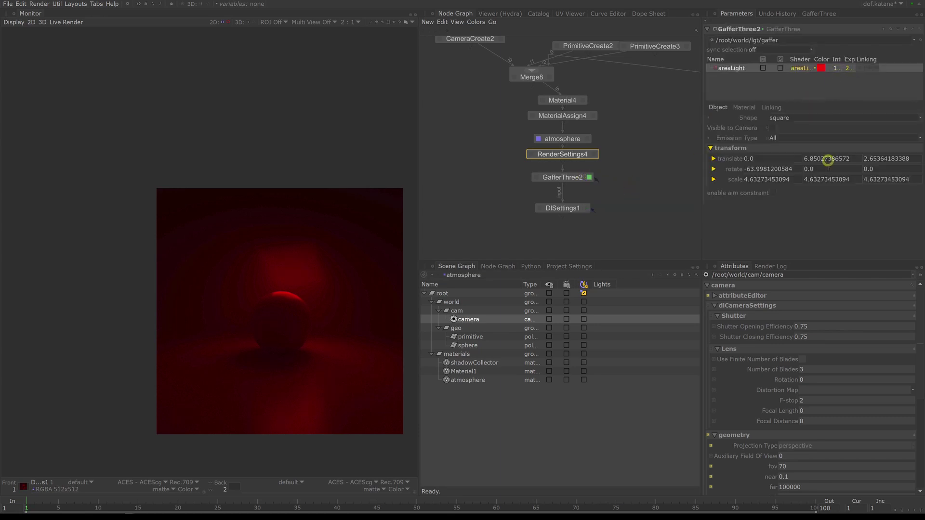
click(744, 107)
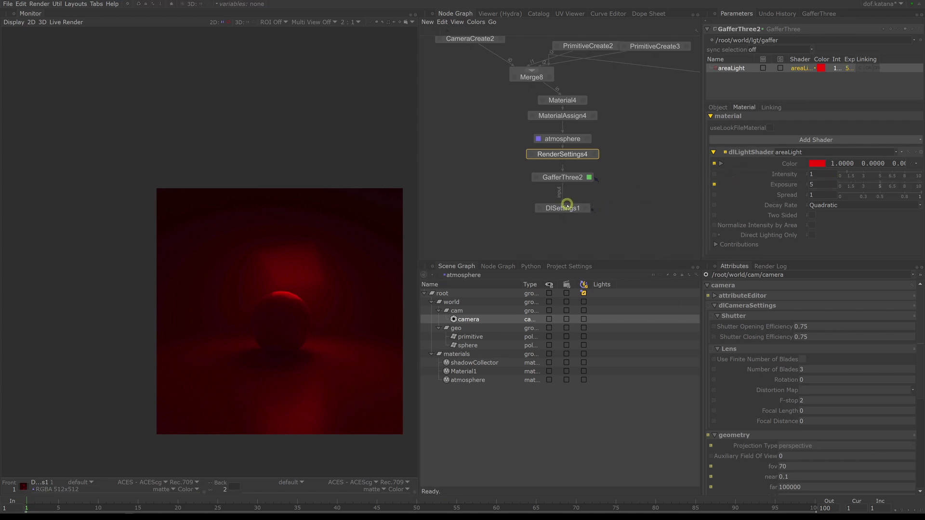
Preview-render the scene from DlSettings1, then open the atmosphere material for editing.
right_click(567, 205)
click(571, 214)
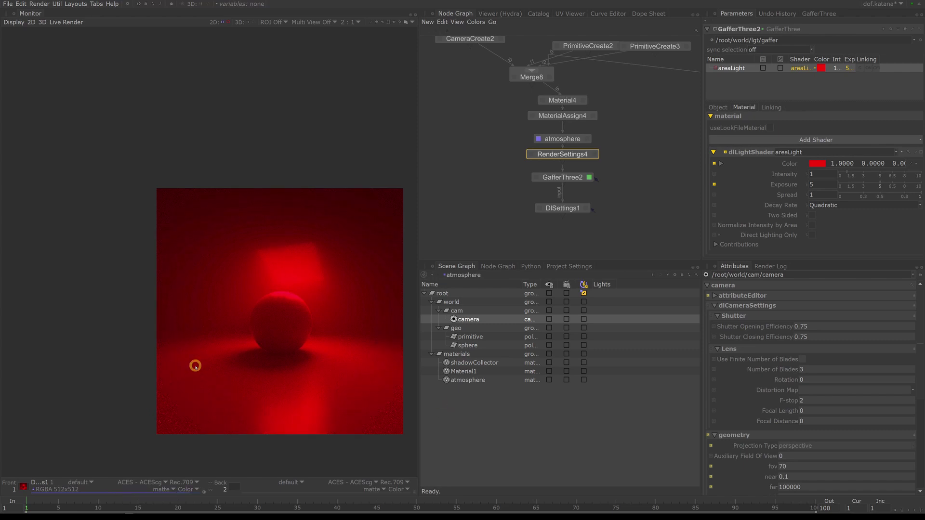
click(588, 139)
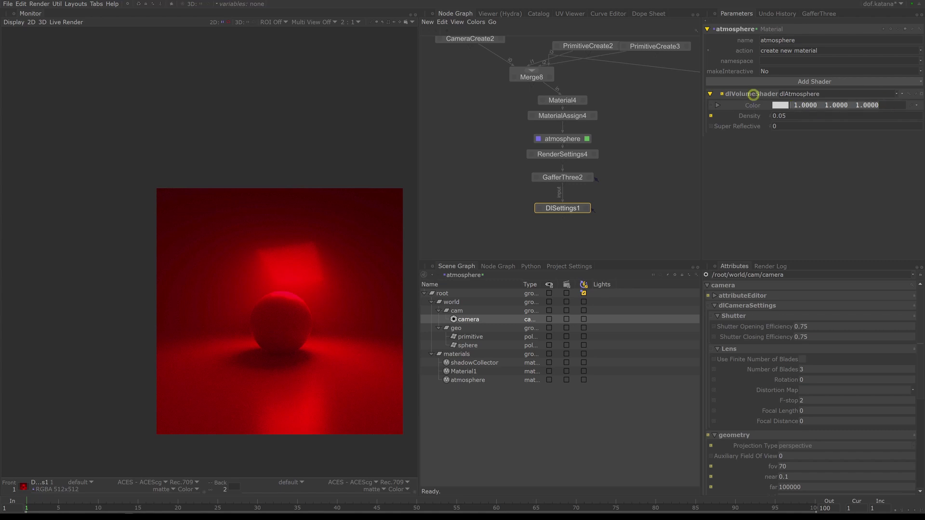
Tint the dlAtmosphere fog colour pale blue (0.3020, 0.4492, 1.1966).
click(782, 106)
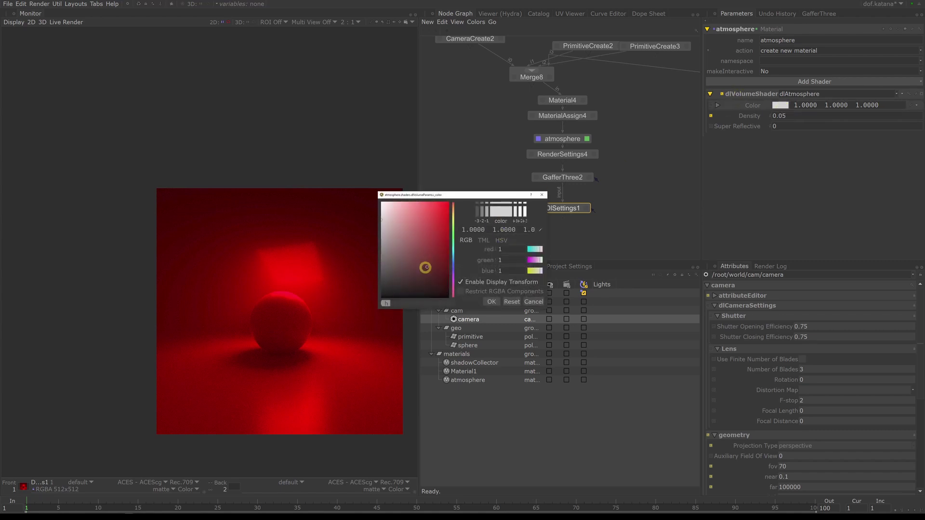
drag(453, 256, 416, 215)
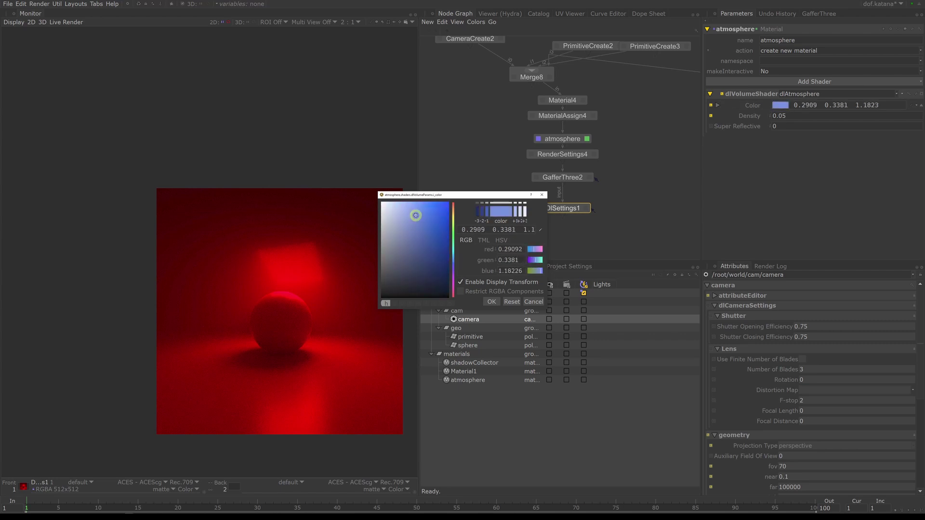
click(456, 249)
drag(453, 261, 453, 254)
click(492, 294)
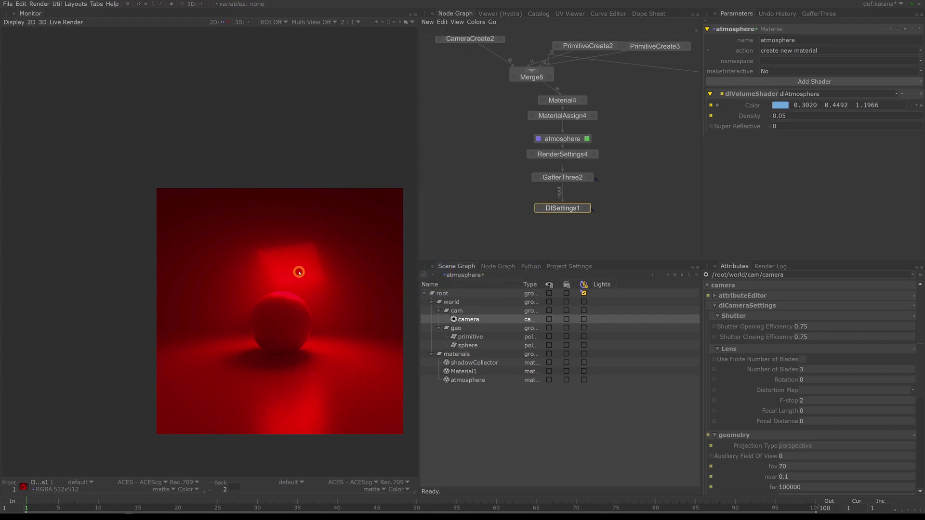
Start a fresh preview render and set the GafferThree2 areaLight colour to white (1, 1, 1).
key(ctrl+backslash)
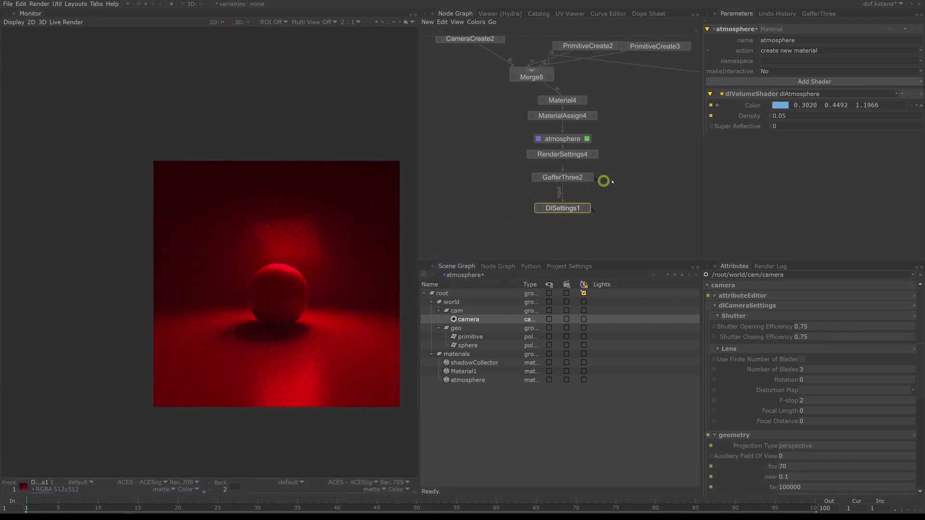
middle_drag(613, 181, 609, 222)
click(586, 220)
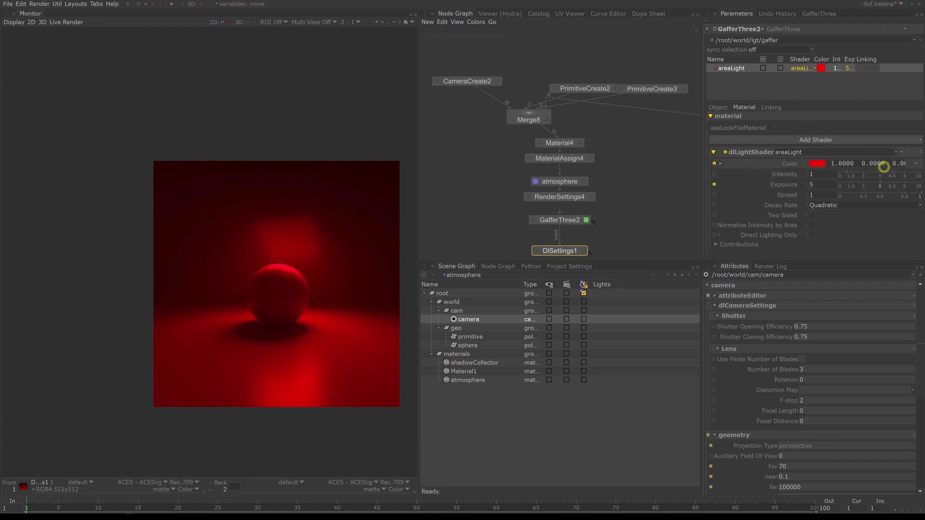
text(1)
key(Return)
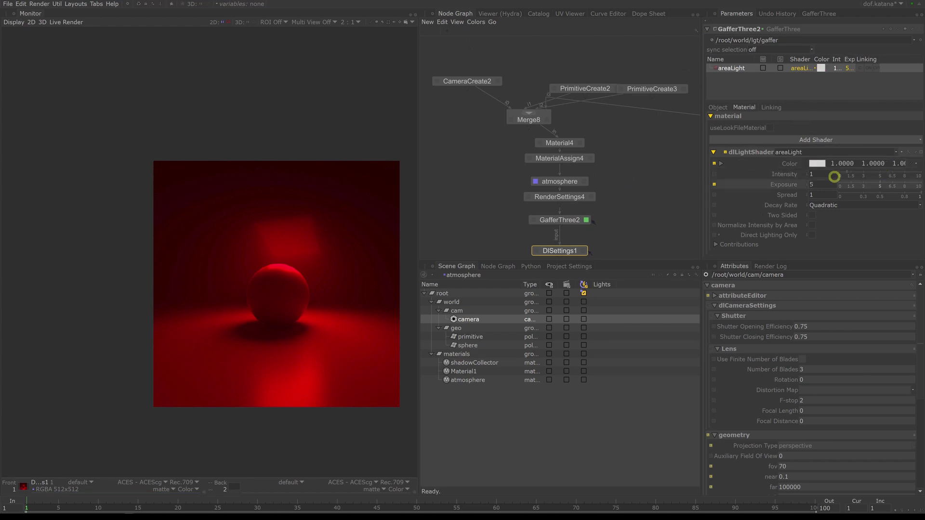
middle_drag(641, 206, 640, 149)
Preview-render the blue-fog scene under white light from DlSettings1.
right_click(576, 191)
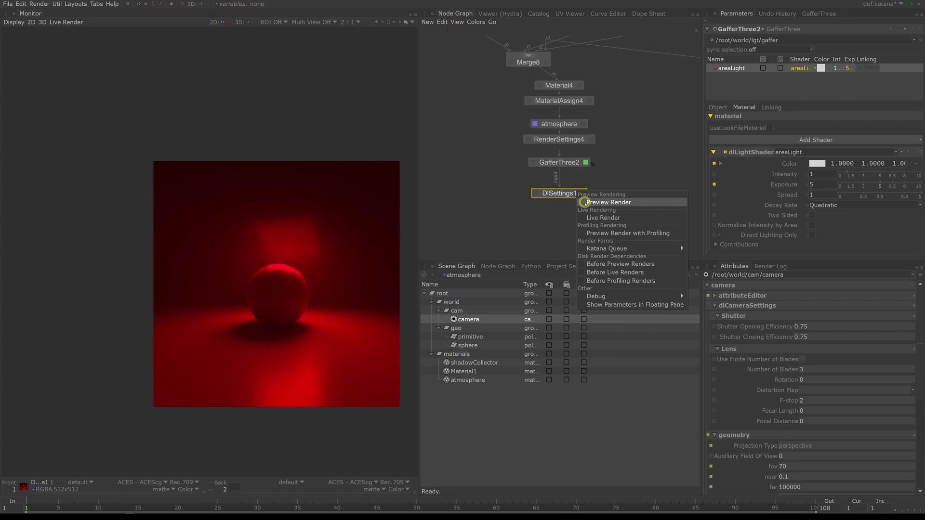
click(608, 202)
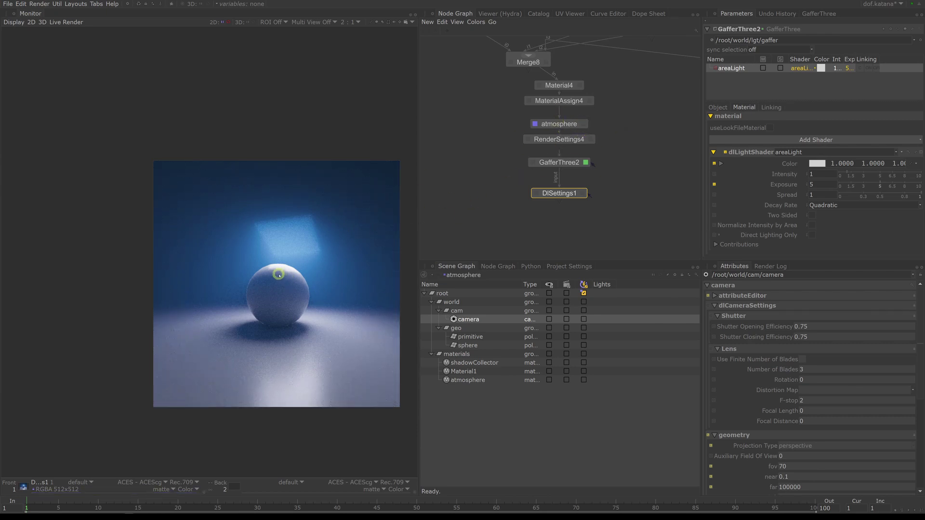
scroll(390, 346, up, 2)
scroll(337, 333, down, 2)
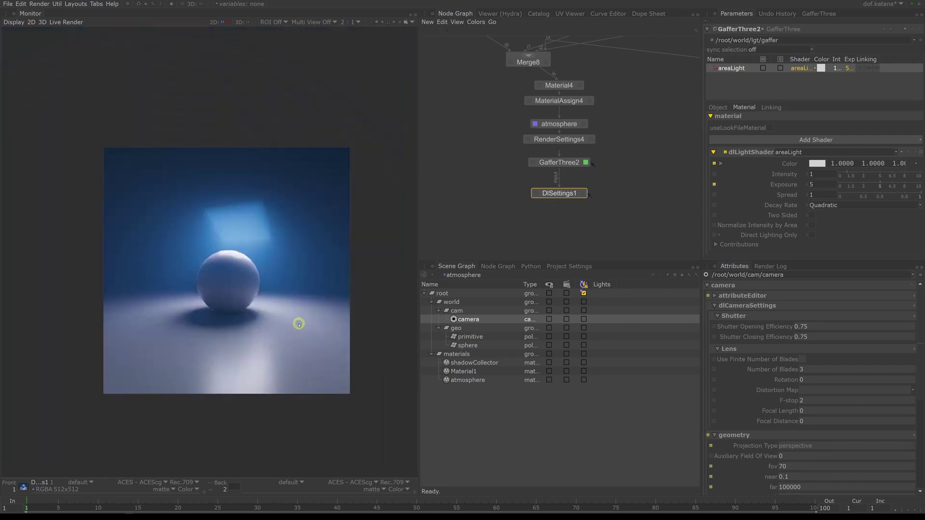
Set the atmosphere material's Super Reflective value to 1 and prepare a re-render.
click(583, 124)
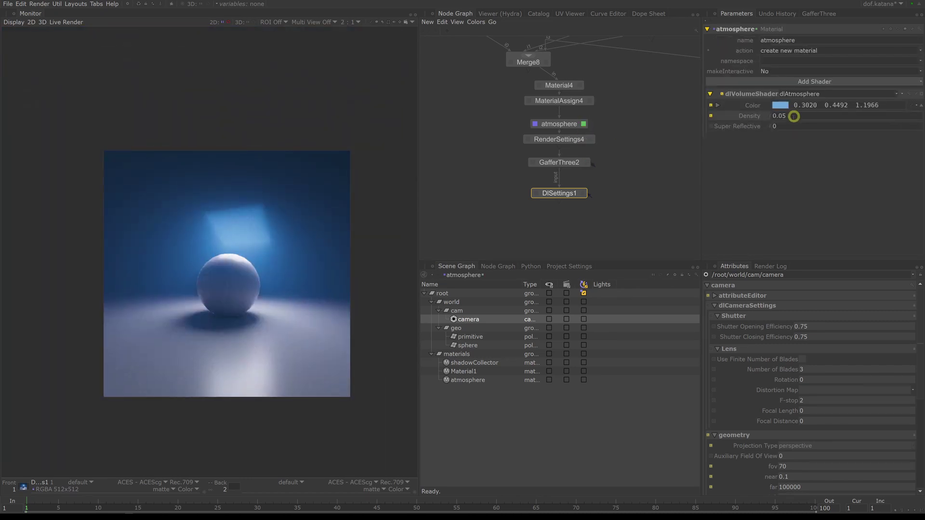
click(783, 126)
text(1)
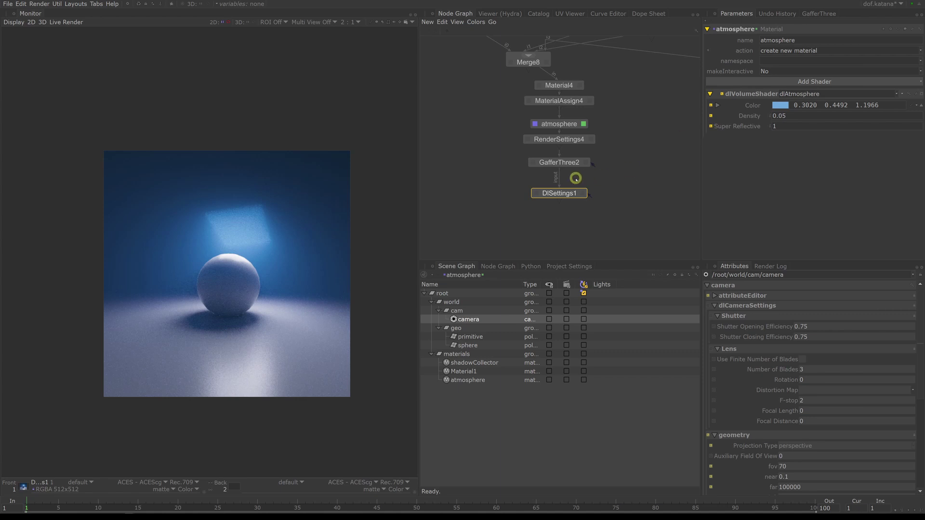
right_click(560, 195)
Launch a DlSettings1 Preview Render with Super Reflective at 1.
click(566, 204)
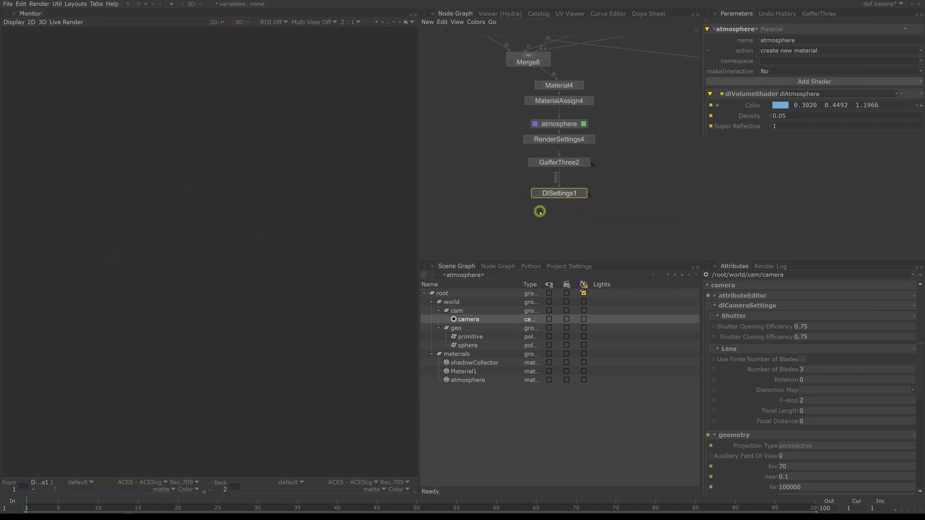